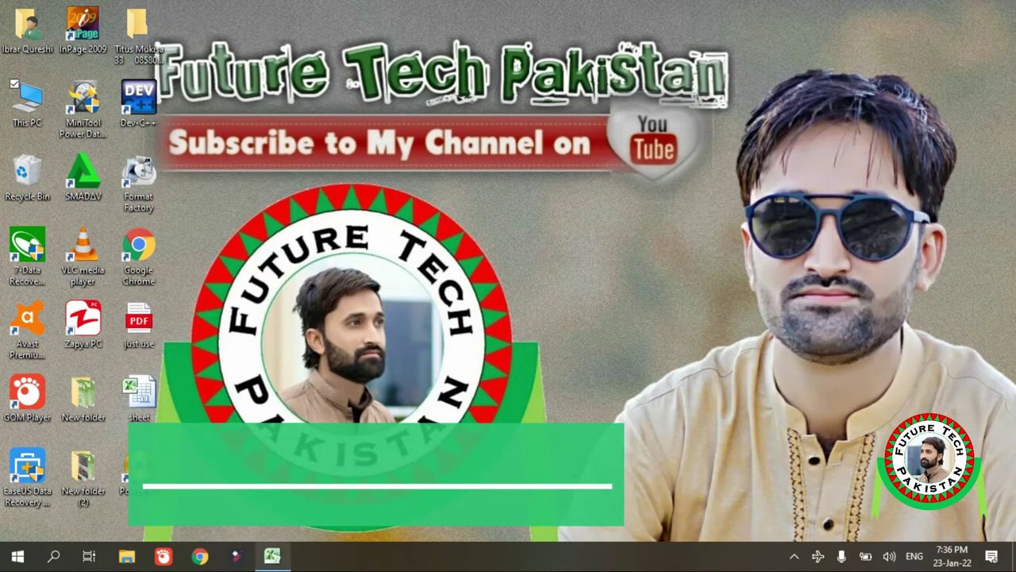
# Restore the Excel 'sheet' workbook showing the Result sheet marks table
pyautogui.click(271, 556)
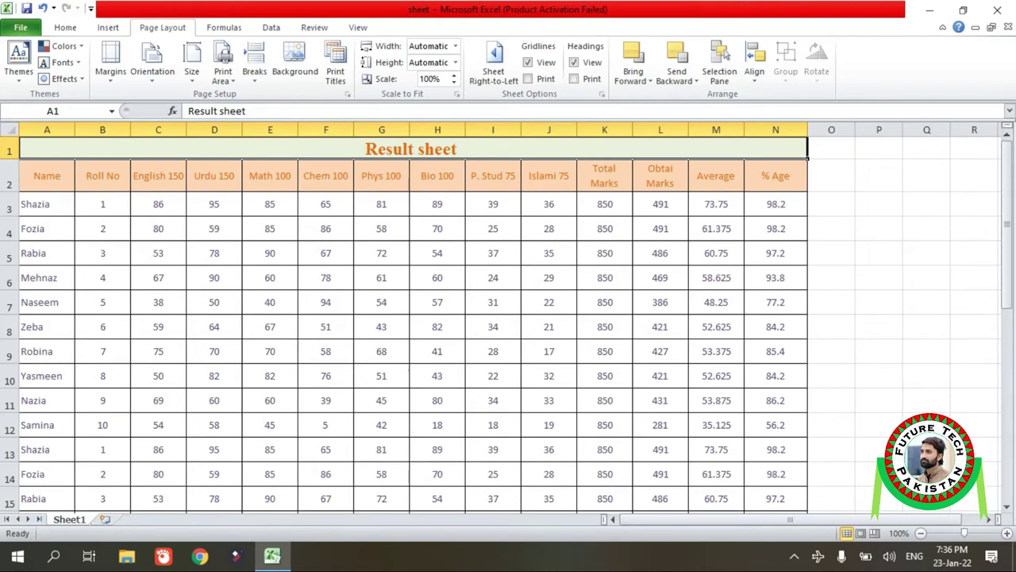
pyautogui.hotkey('ctrl', 'p')
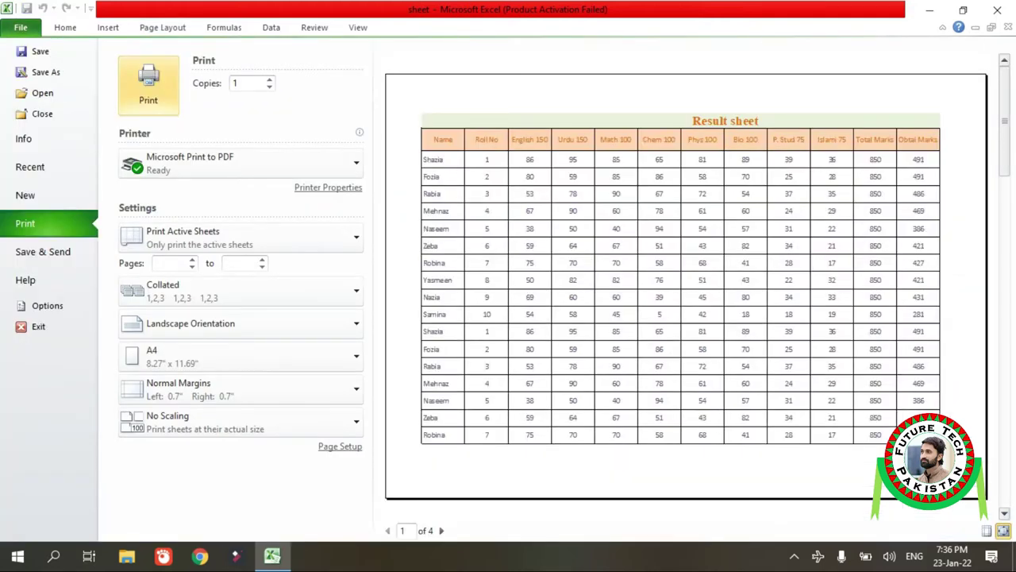
pyautogui.press('Escape')
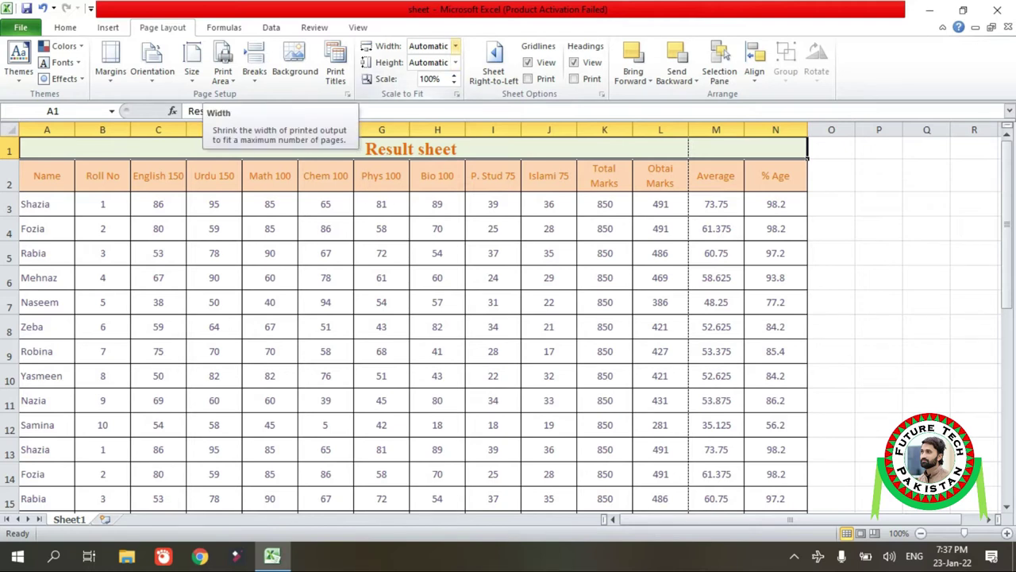
# Scale the printout to 1 page wide (80%) and check it in print preview
pyautogui.click(455, 47)
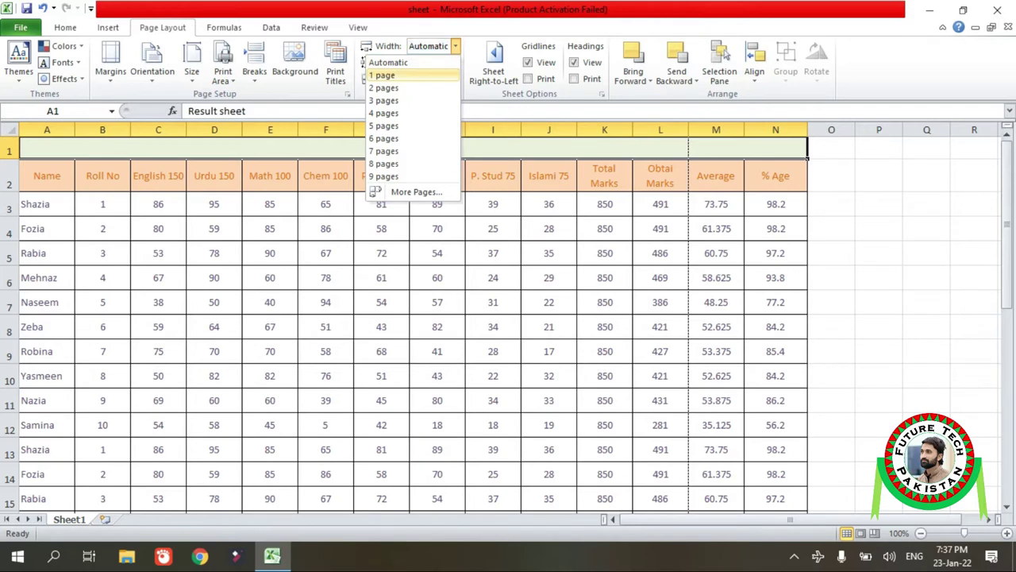
pyautogui.click(382, 75)
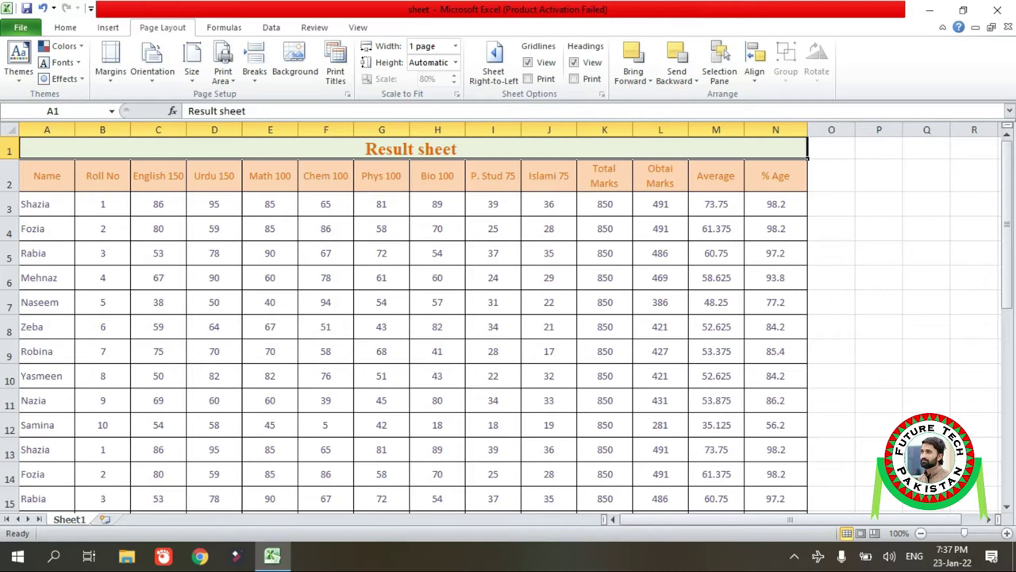
pyautogui.hotkey('ctrl', 'F3')
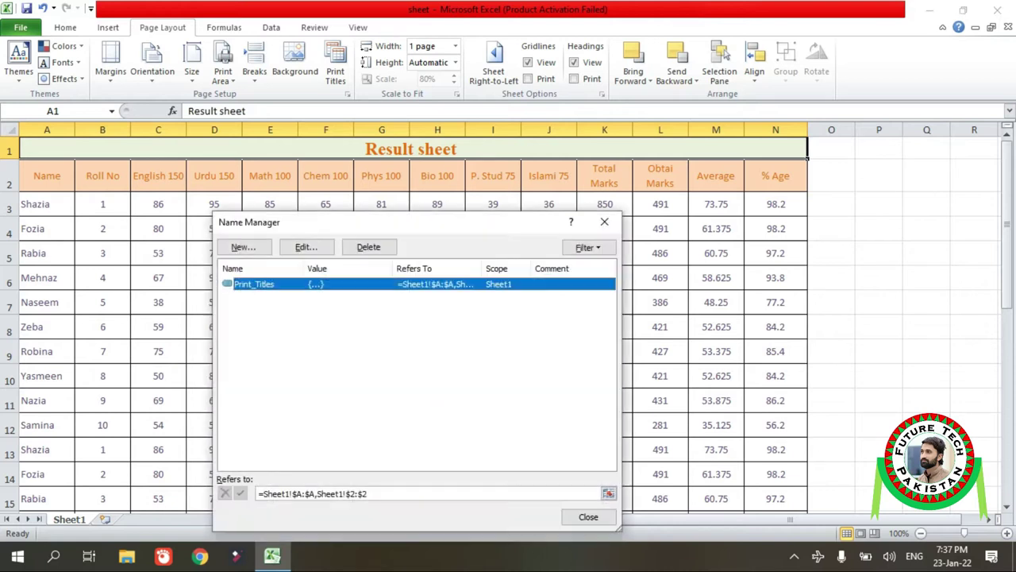
pyautogui.press('Escape')
pyautogui.hotkey('ctrl', 'p')
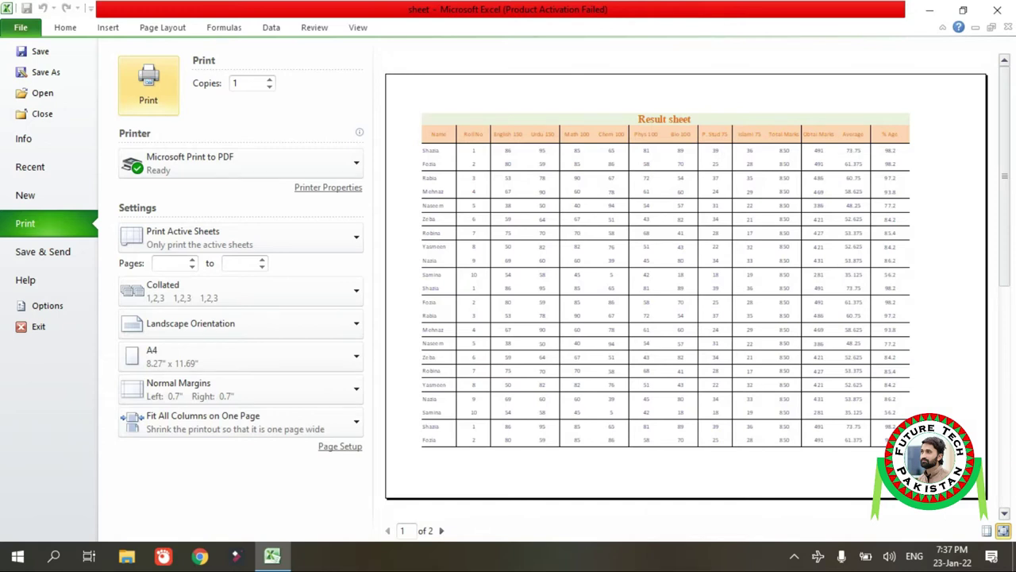
pyautogui.press('Escape')
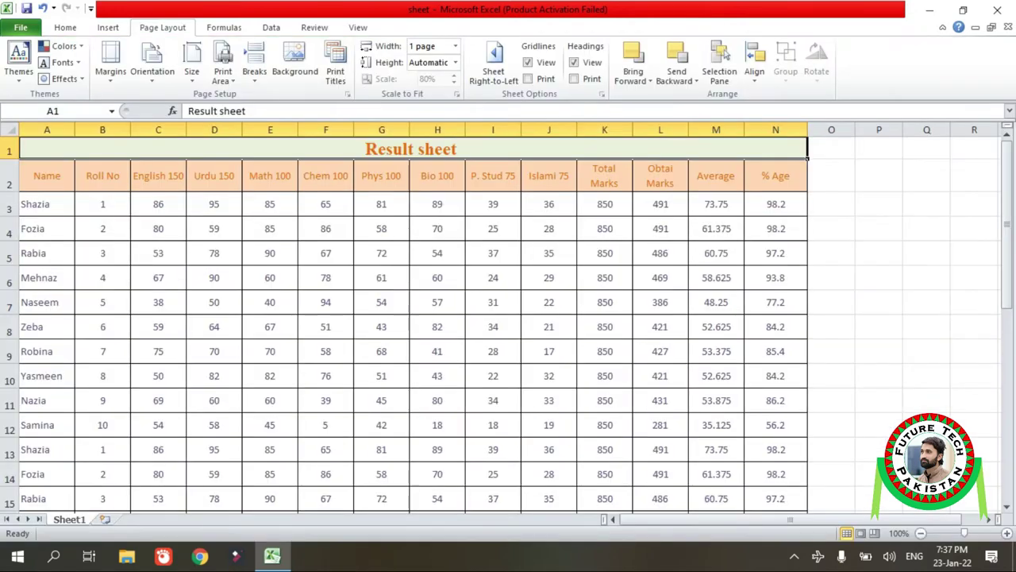
# Set printed height to 1 page so the table prints on one page at 59%, then preview
pyautogui.scroll(-5, 508, 318)
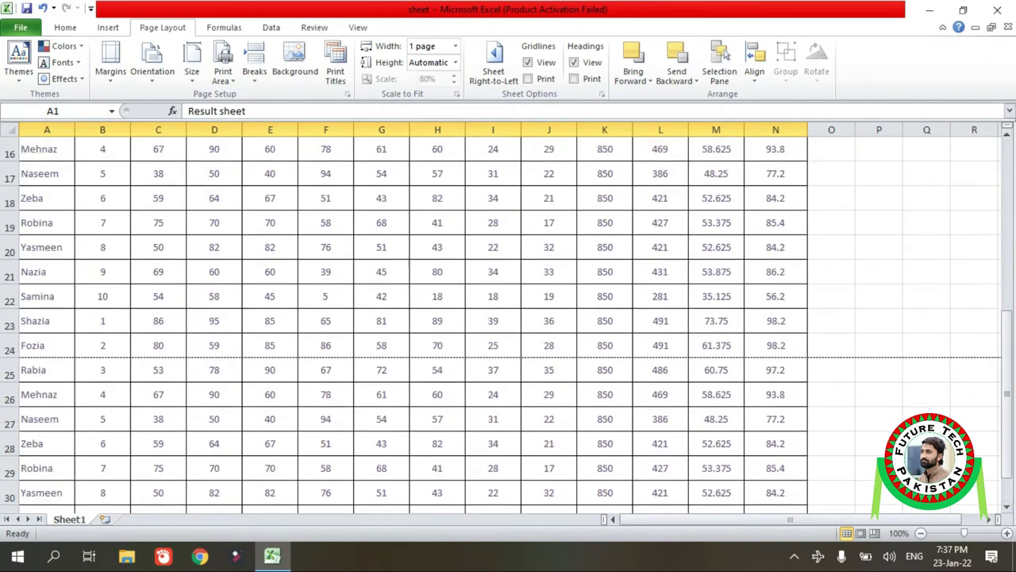
pyautogui.scroll(5, 508, 318)
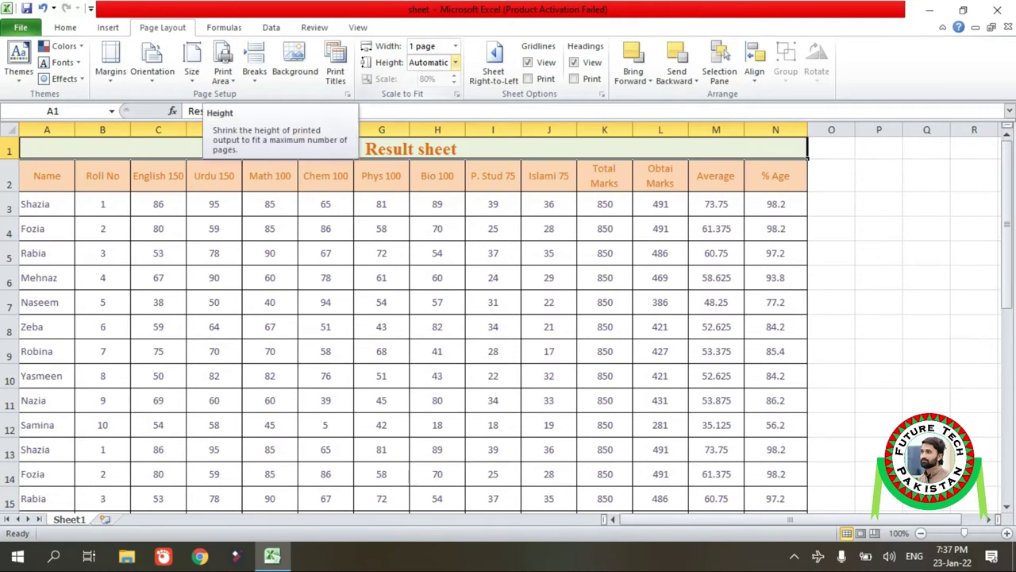
pyautogui.click(455, 61)
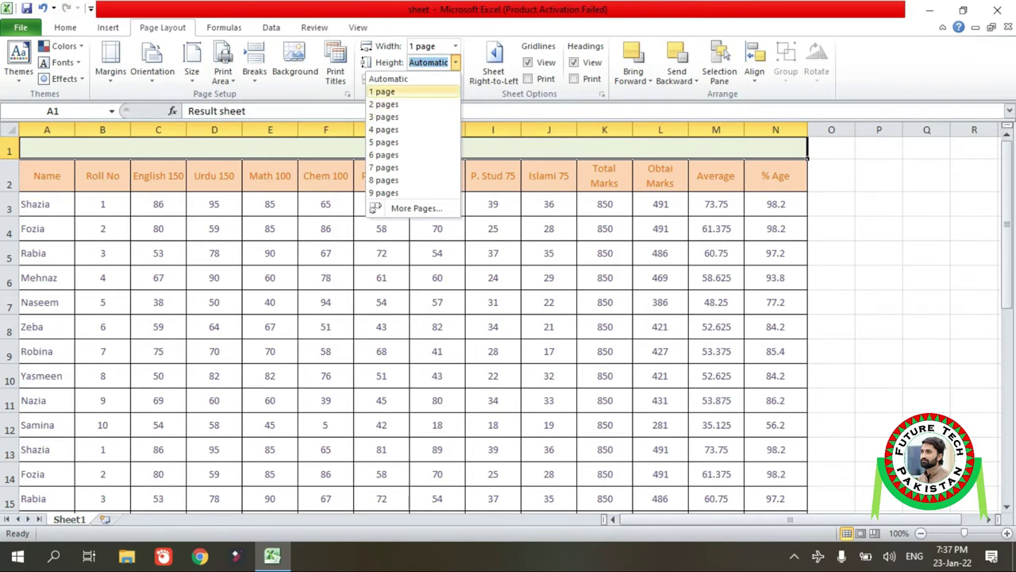
pyautogui.click(384, 91)
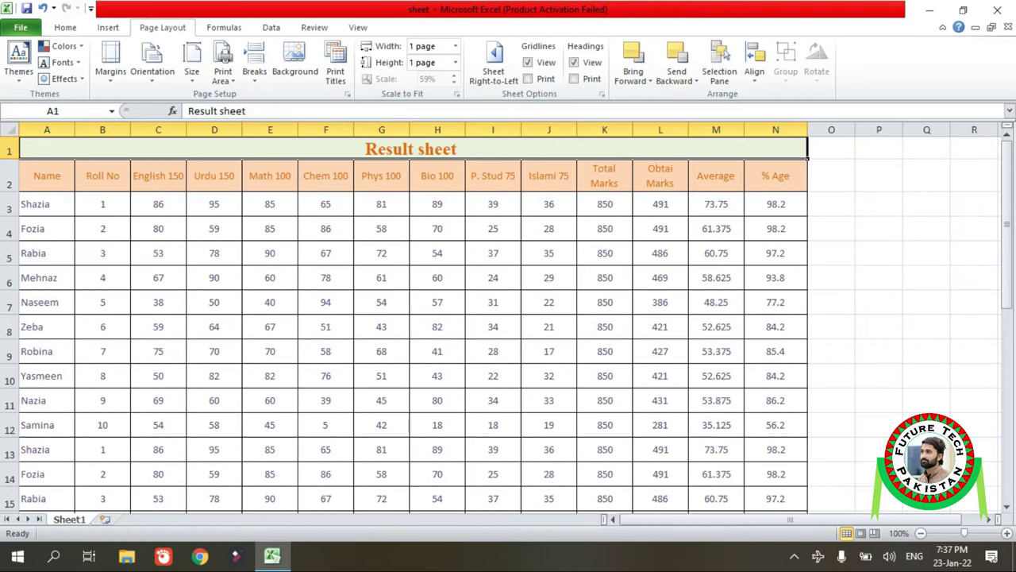
pyautogui.hotkey('ctrl', 'p')
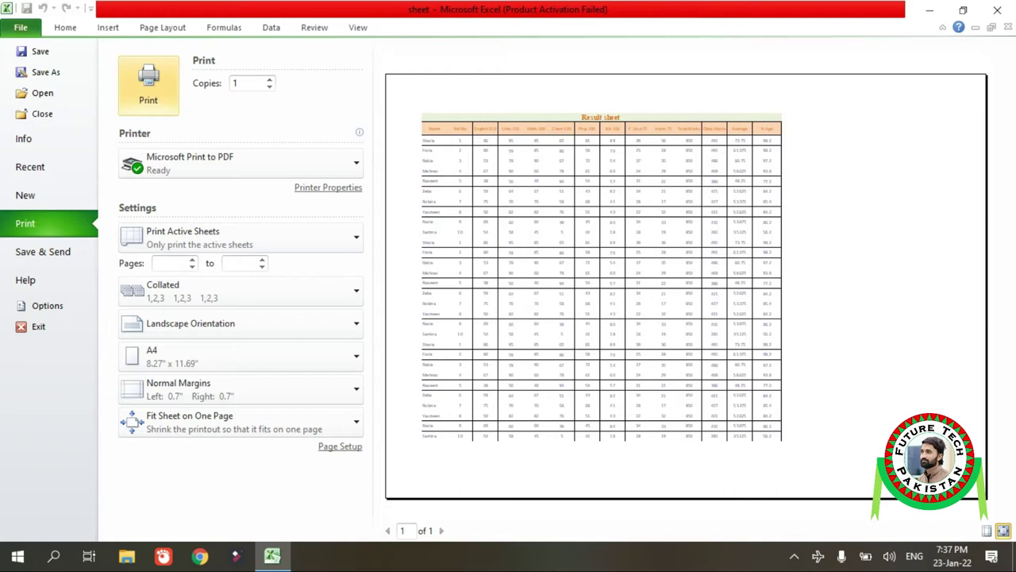
pyautogui.press('Escape')
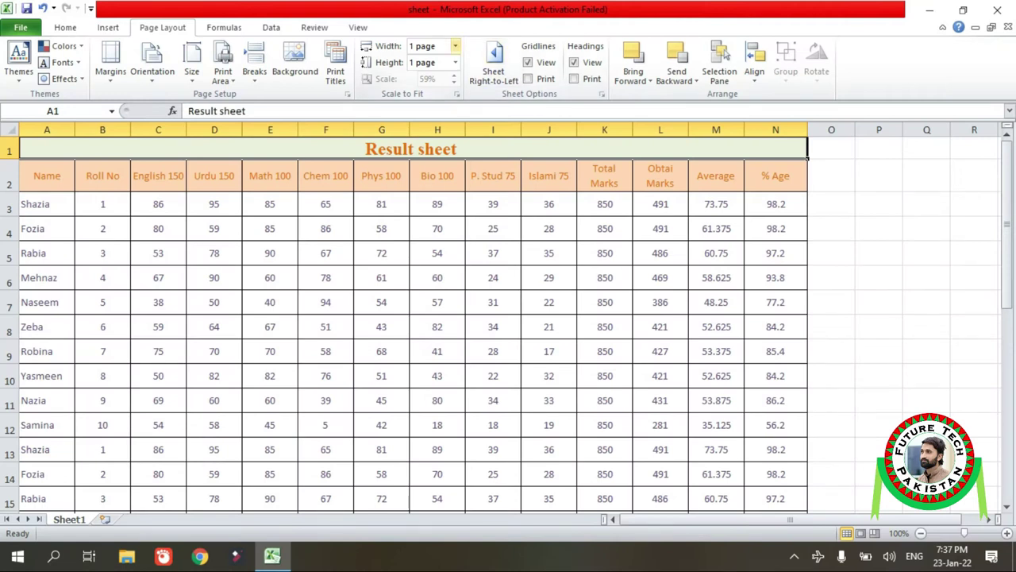
# Reset the printed width and height to Automatic
pyautogui.click(455, 46)
pyautogui.click(388, 62)
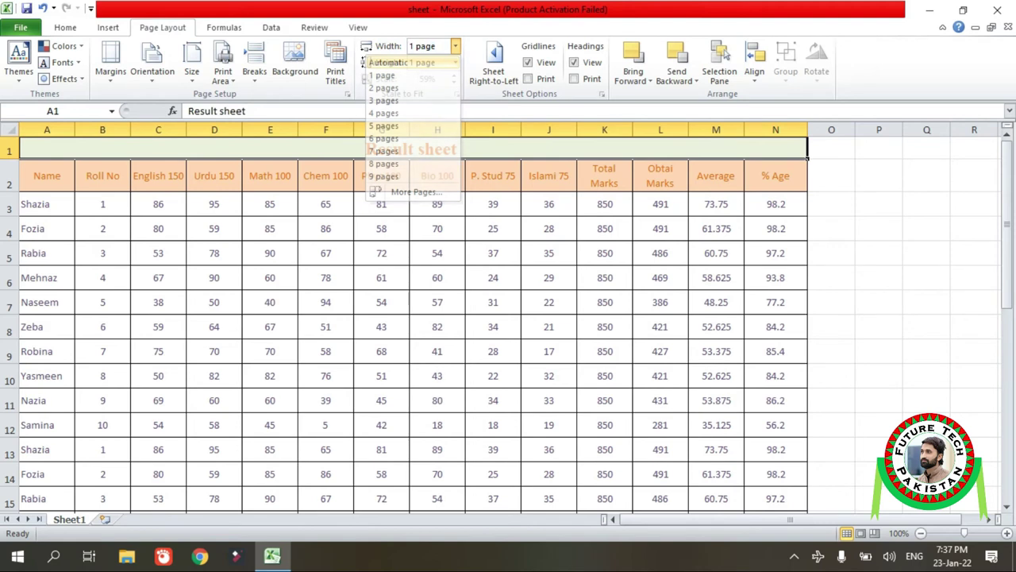
pyautogui.click(455, 62)
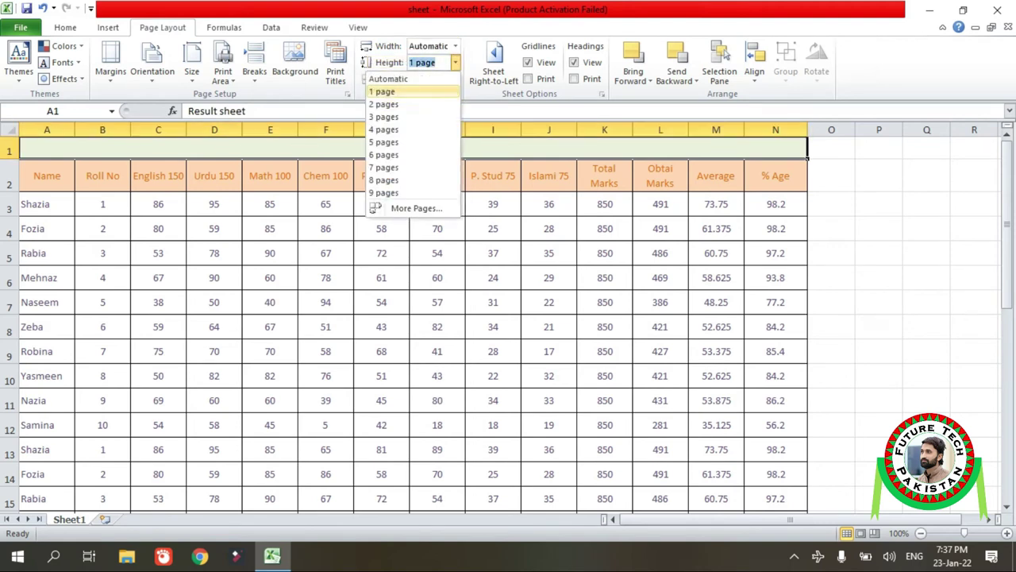
pyautogui.click(389, 79)
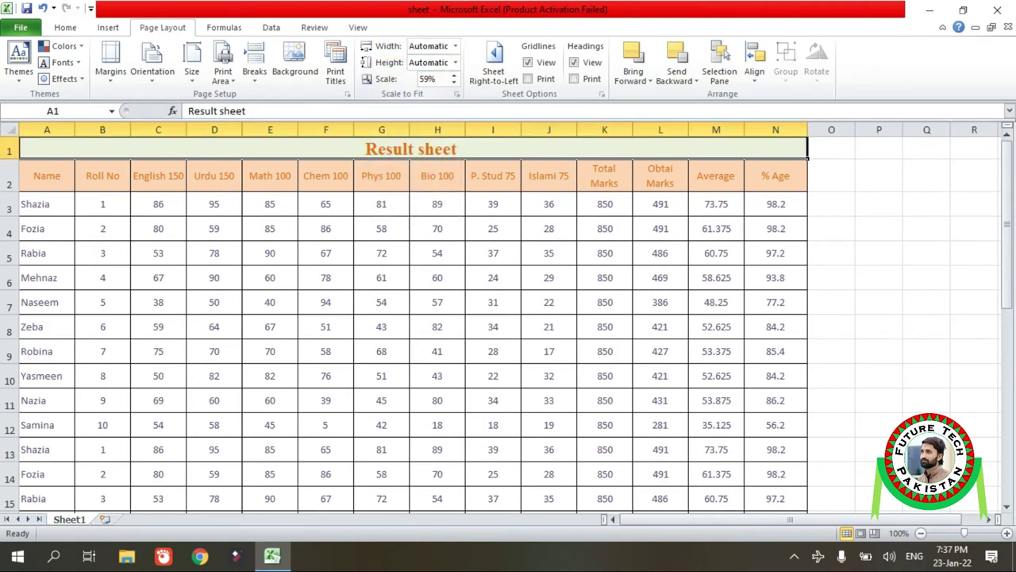
# Set the print scale to 100% and check it in print preview
pyautogui.click(427, 79)
pyautogui.write('100')
pyautogui.press('Return')
pyautogui.hotkey('ctrl', 'p')
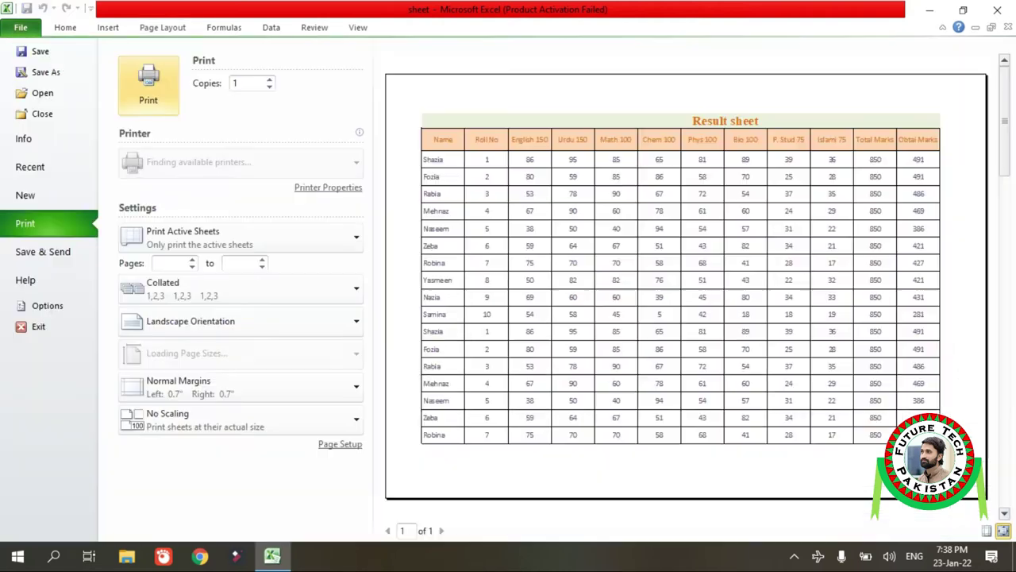
pyautogui.press('Escape')
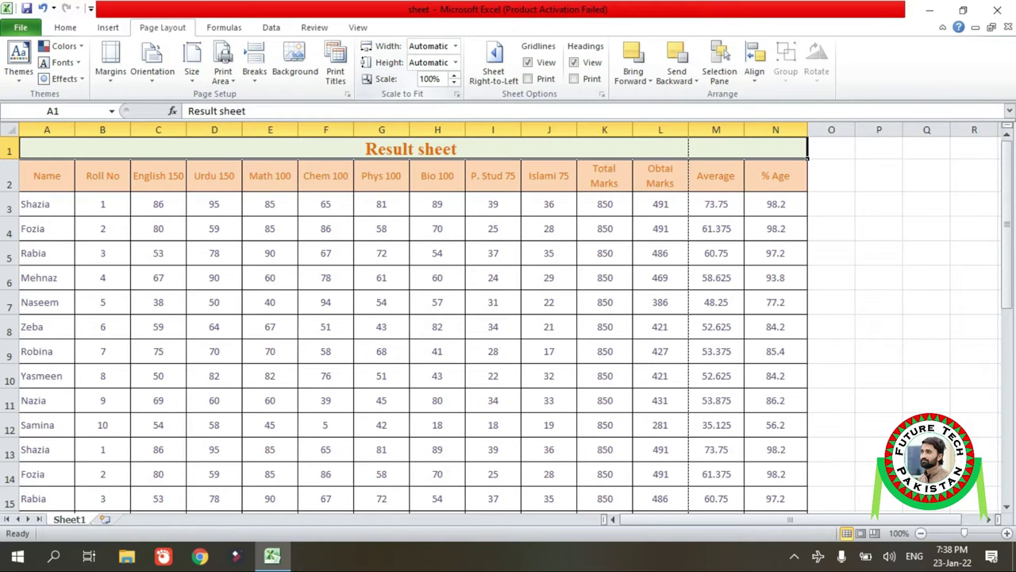
# Preview the printout, switch the page to landscape, and list the margin presets
pyautogui.hotkey('ctrl', 'p')
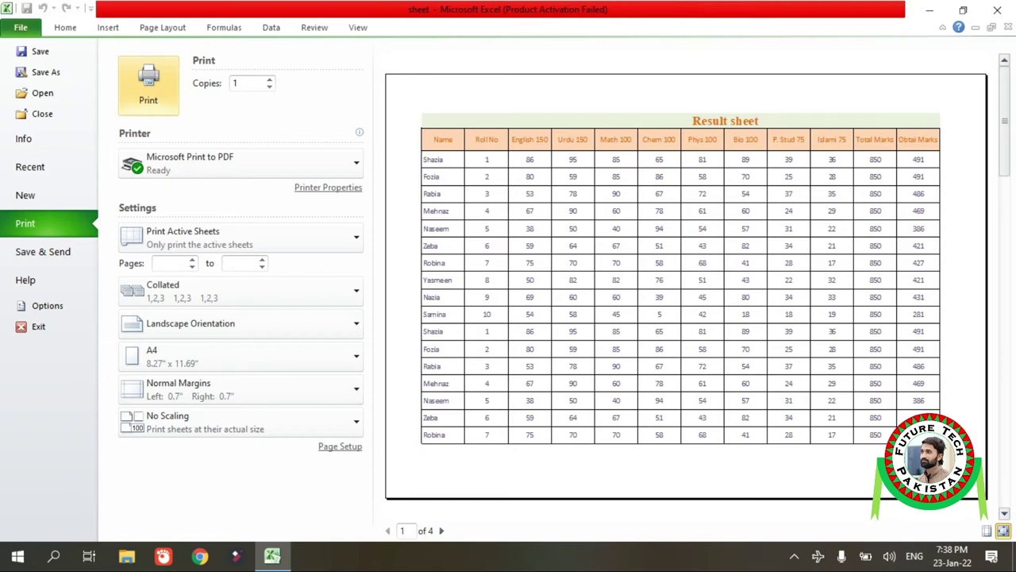
pyautogui.press('Escape')
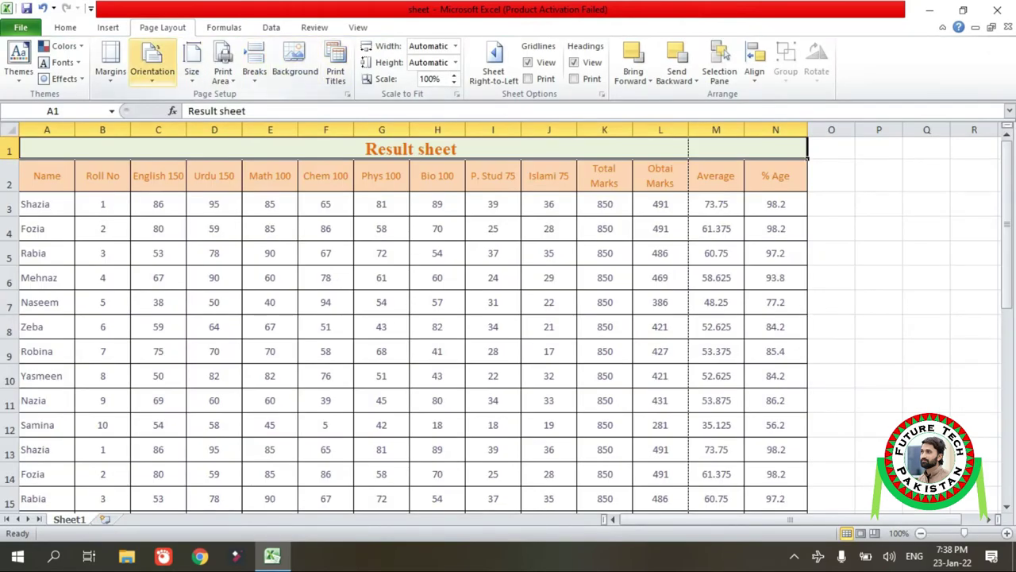
pyautogui.click(152, 63)
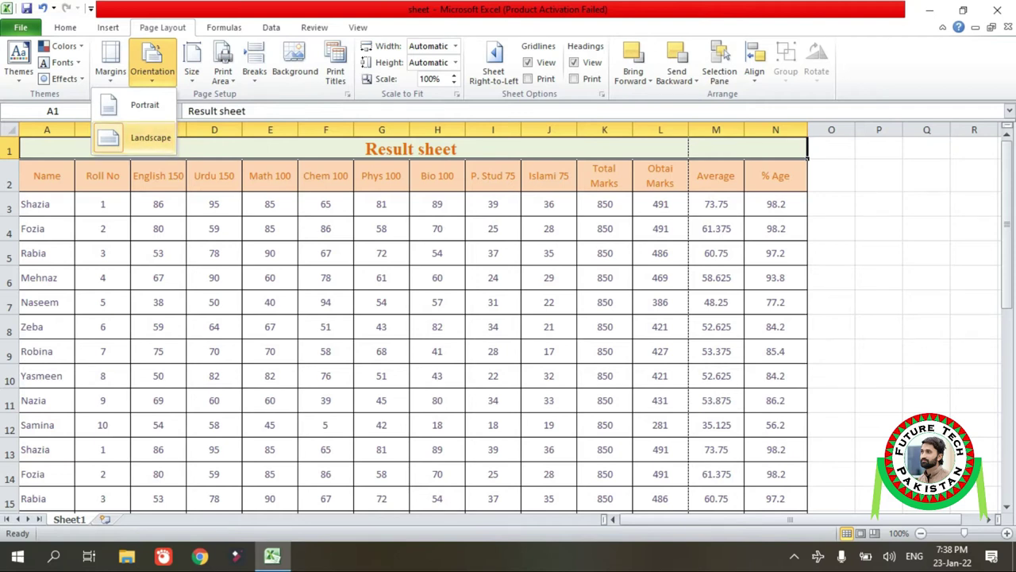
pyautogui.click(150, 137)
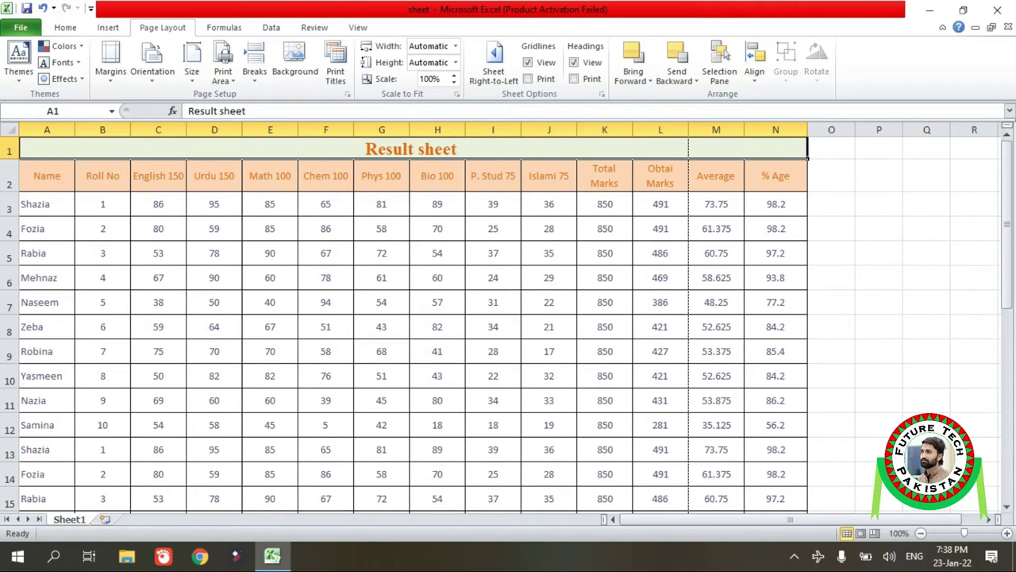
pyautogui.click(110, 59)
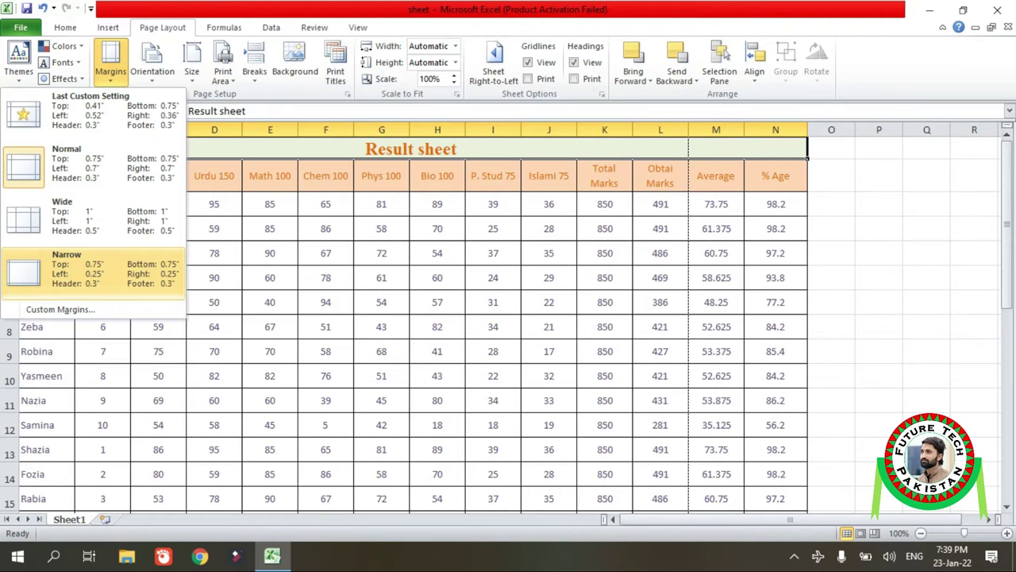
# Apply Narrow margins (0.25" left/right) and page through the landscape print preview
pyautogui.click(91, 269)
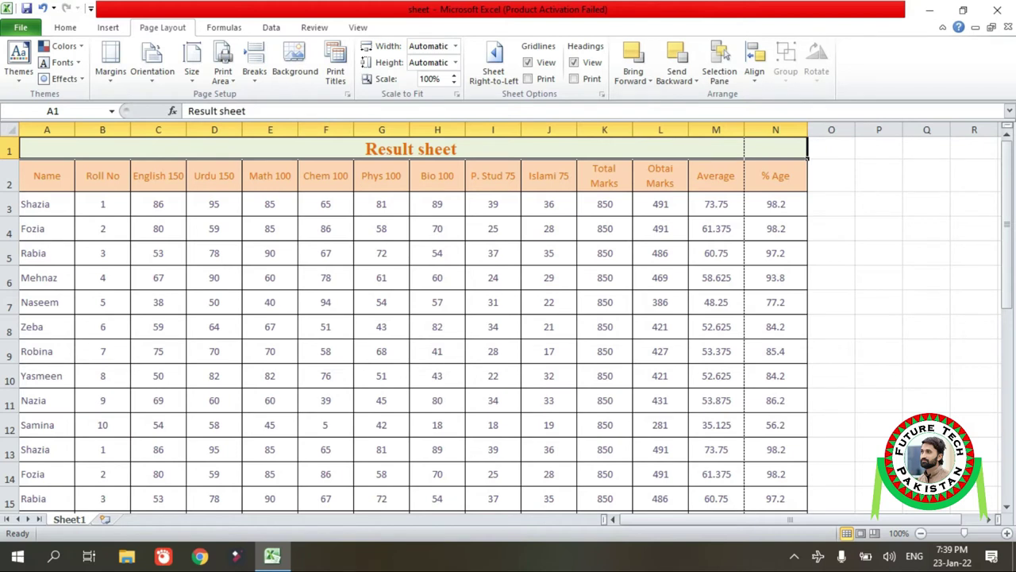
pyautogui.hotkey('ctrl', 'p')
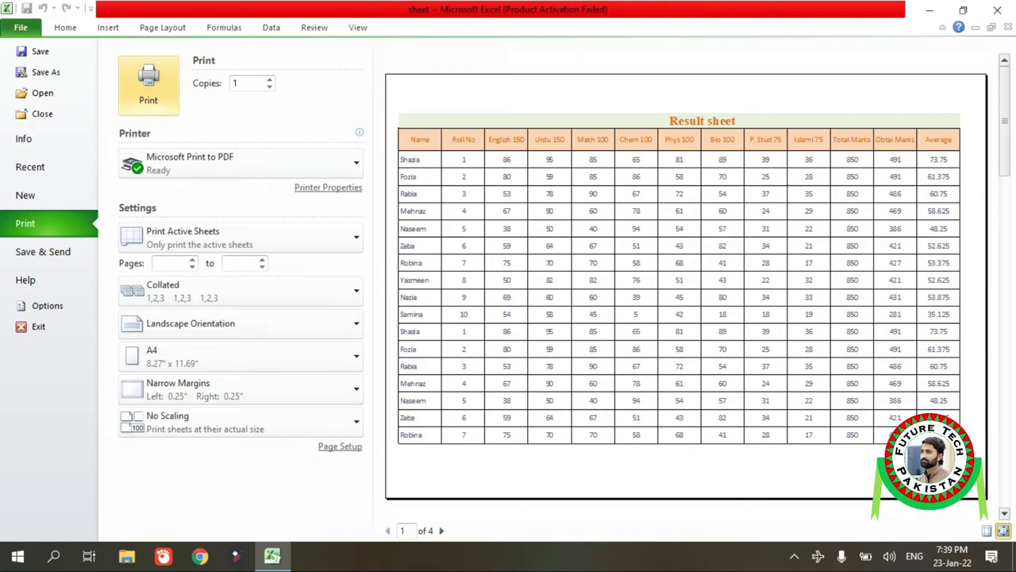
pyautogui.click(442, 531)
pyautogui.click(442, 530)
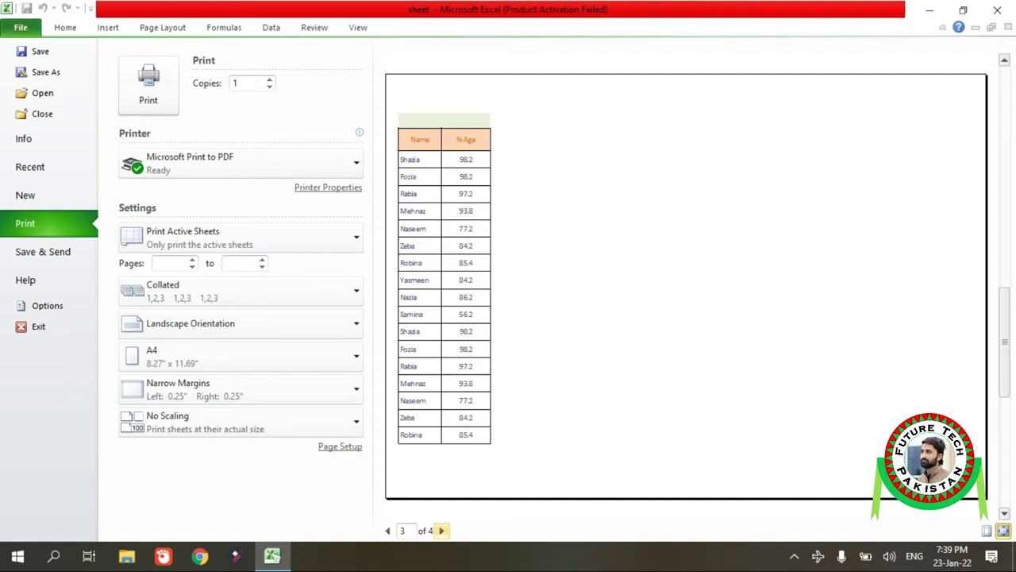
pyautogui.press('Escape')
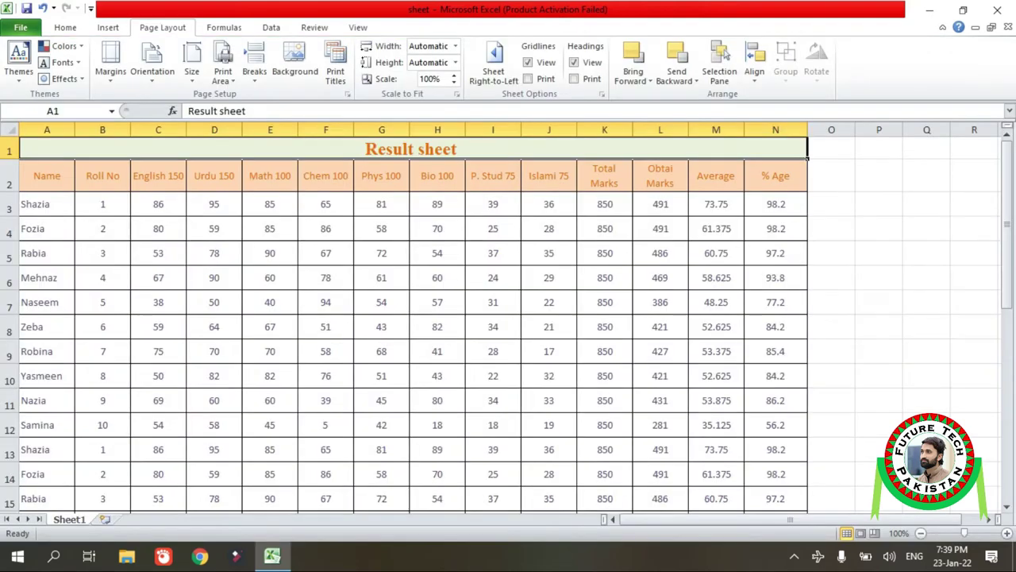
# Select header cells B2:N2, AutoFit columns B through N, and open print preview
pyautogui.moveTo(1007, 226)
pyautogui.mouseDown()
pyautogui.moveTo(1007, 242)
pyautogui.moveTo(1007, 147)
pyautogui.mouseUp()
pyautogui.click(102, 176)
pyautogui.moveTo(104, 176); pyautogui.dragTo(776, 178)
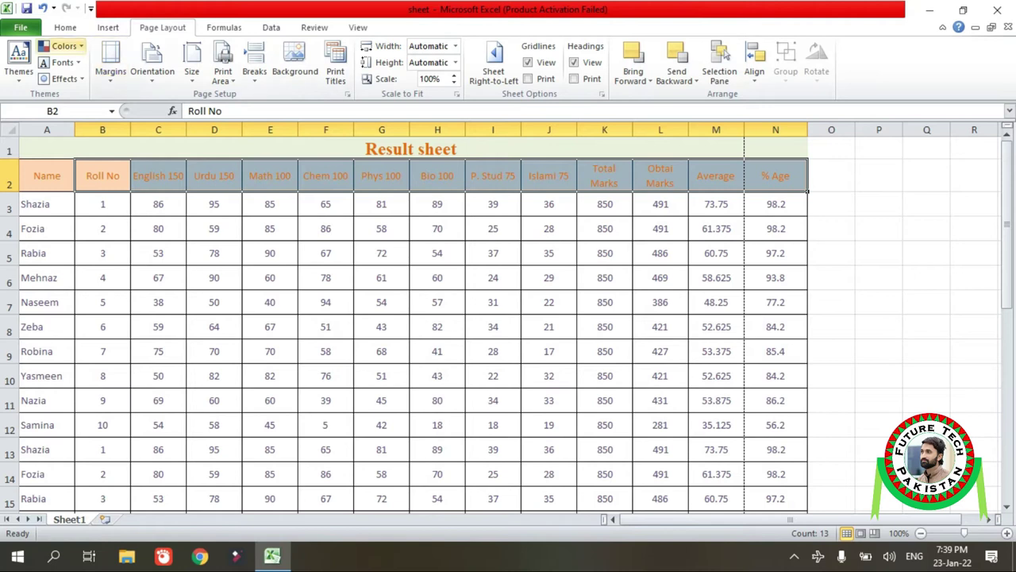
pyautogui.click(65, 27)
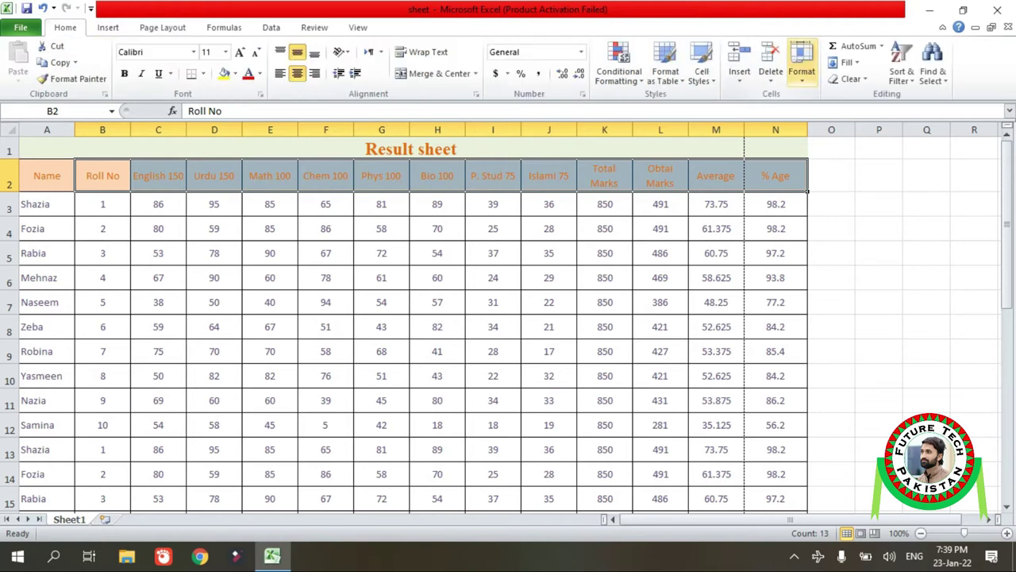
pyautogui.click(802, 73)
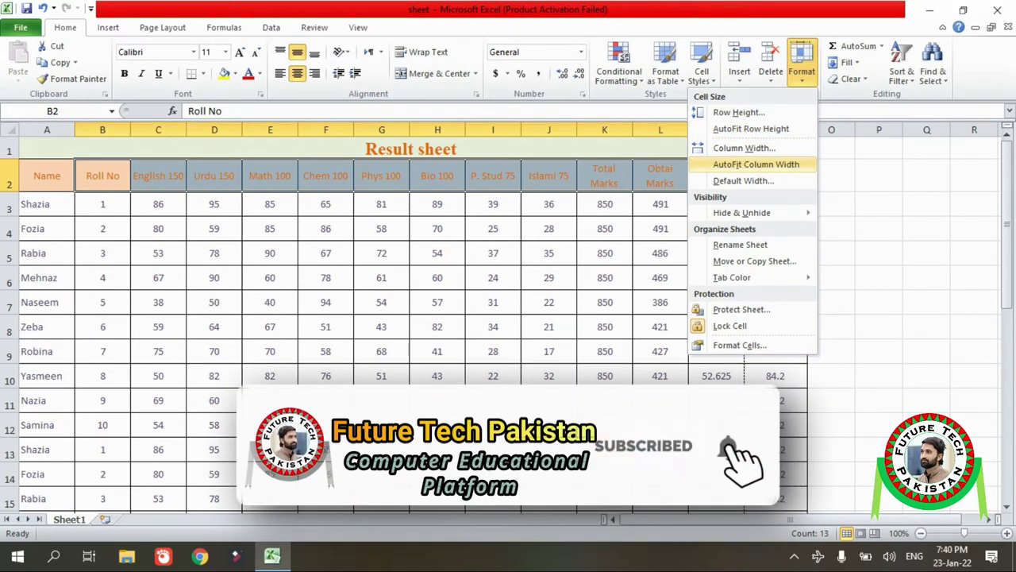
pyautogui.click(756, 163)
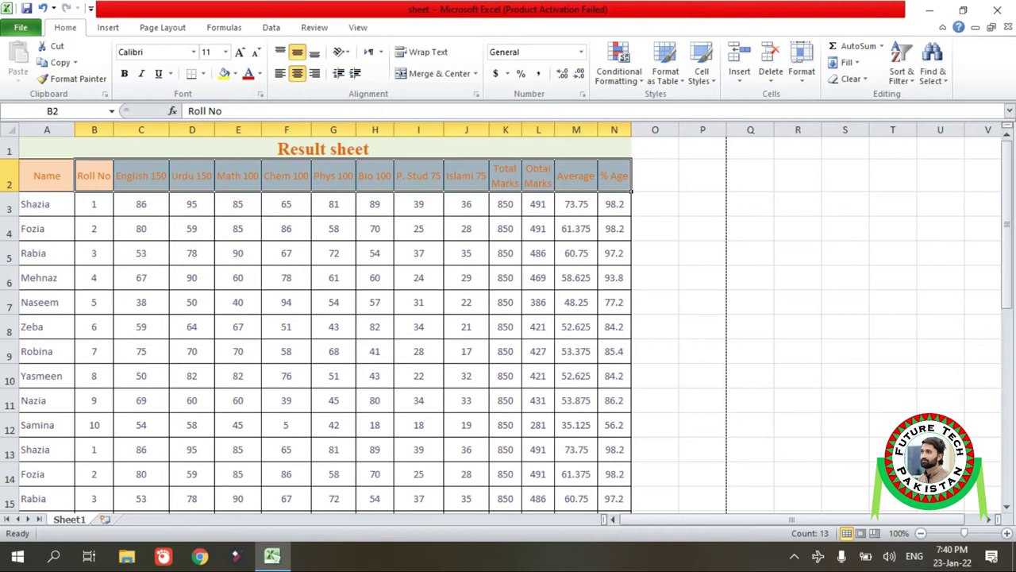
pyautogui.hotkey('ctrl', 'p')
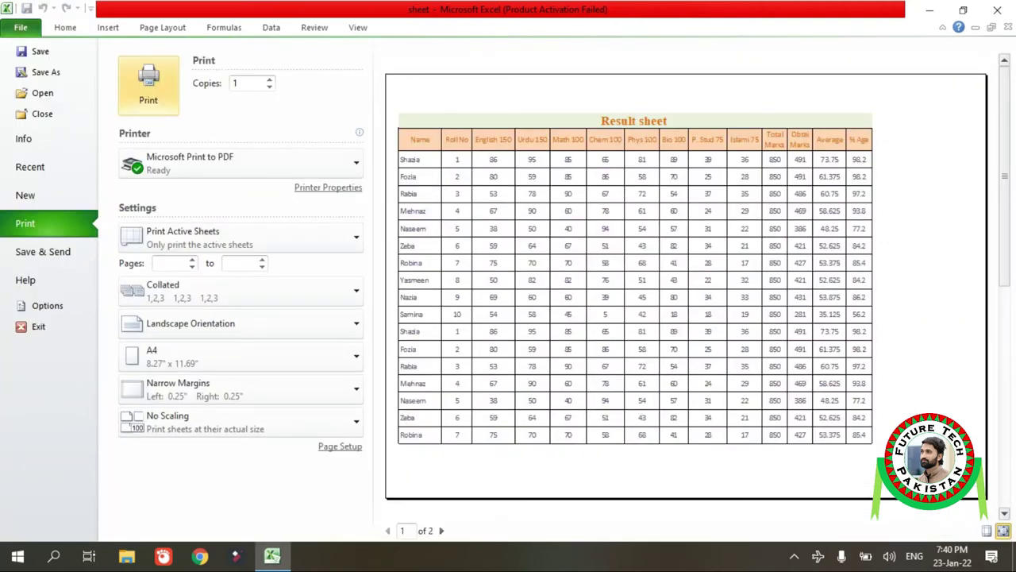
# AutoFit the row heights of data rows 3 to 31
pyautogui.press('Escape')
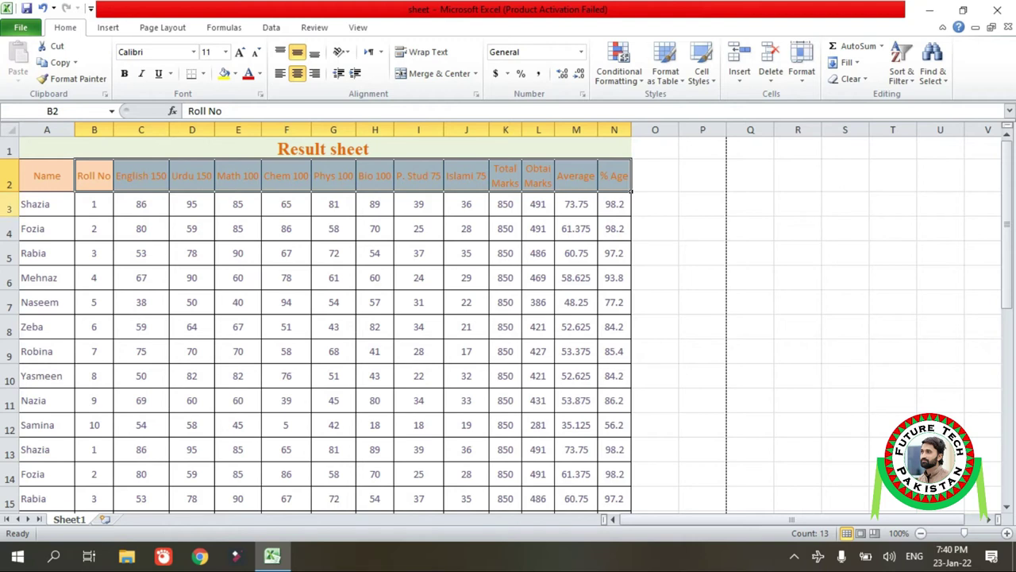
pyautogui.click(10, 208)
pyautogui.moveTo(9, 208)
pyautogui.mouseDown()
pyautogui.moveTo(9, 512)
pyautogui.moveTo(9, 475)
pyautogui.mouseUp()
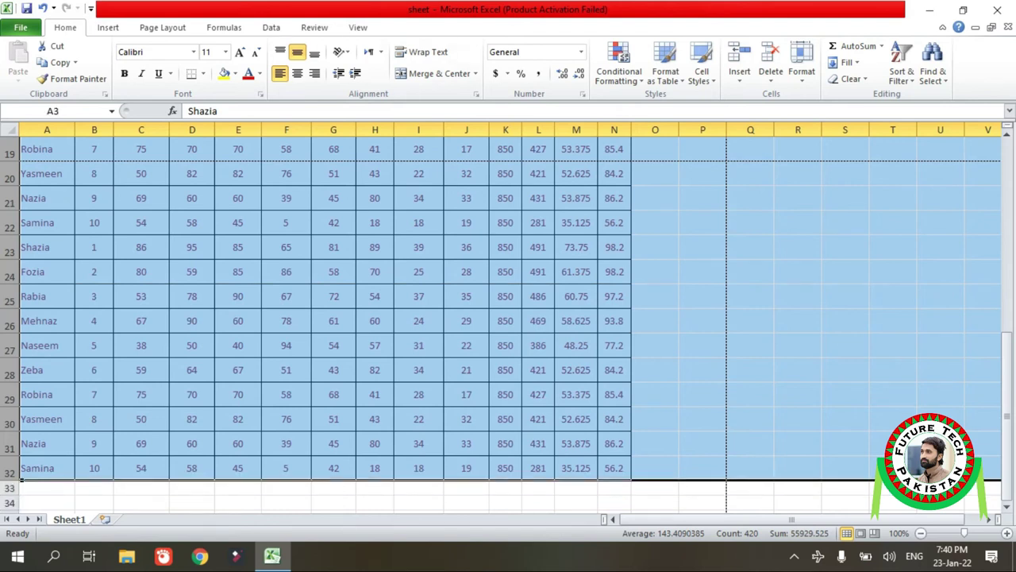
pyautogui.click(802, 63)
pyautogui.click(751, 128)
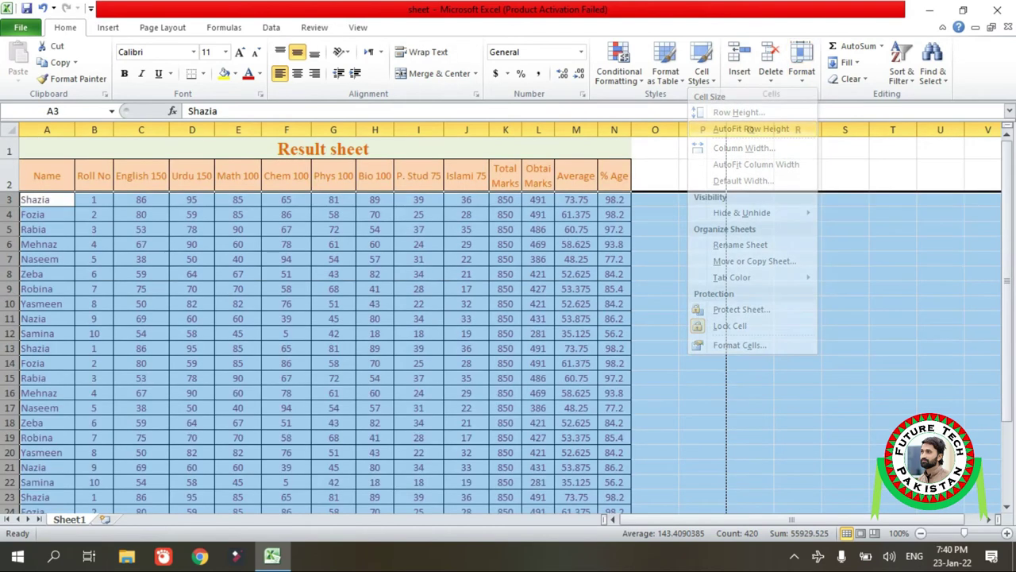
# Check the table's last row and right edge around row 32, then return to the top
pyautogui.click(47, 407)
pyautogui.press('Down')
pyautogui.press('Down')
pyautogui.press('Down')
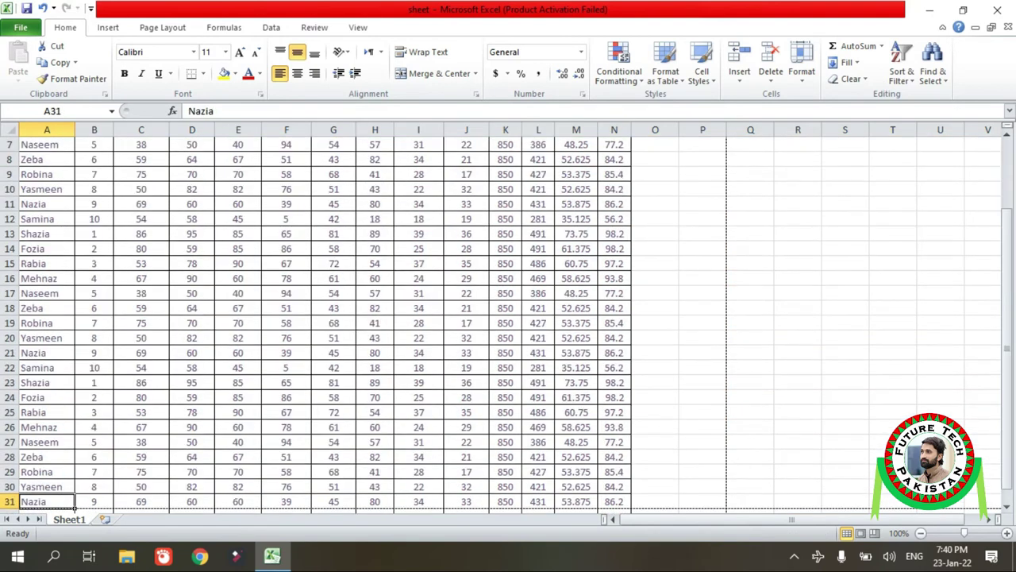
pyautogui.press('Down')
pyautogui.press('Down')
pyautogui.press('Down')
pyautogui.press('Down')
pyautogui.press('Down')
pyautogui.press('Down')
pyautogui.press('Down')
pyautogui.press('Down')
pyautogui.press('Up')
pyautogui.press('Up')
pyautogui.press('Up')
pyautogui.press('Up')
pyautogui.press('Up')
pyautogui.press('Up')
pyautogui.press('Up')
pyautogui.press('Up')
pyautogui.press('Up')
pyautogui.press('Right')
pyautogui.press('Right')
pyautogui.press('Right')
pyautogui.press('Right')
pyautogui.press('Left')
pyautogui.press('Left')
pyautogui.press('Left')
pyautogui.press('Home')
pyautogui.press('Up')
pyautogui.press('Up')
pyautogui.press('Up')
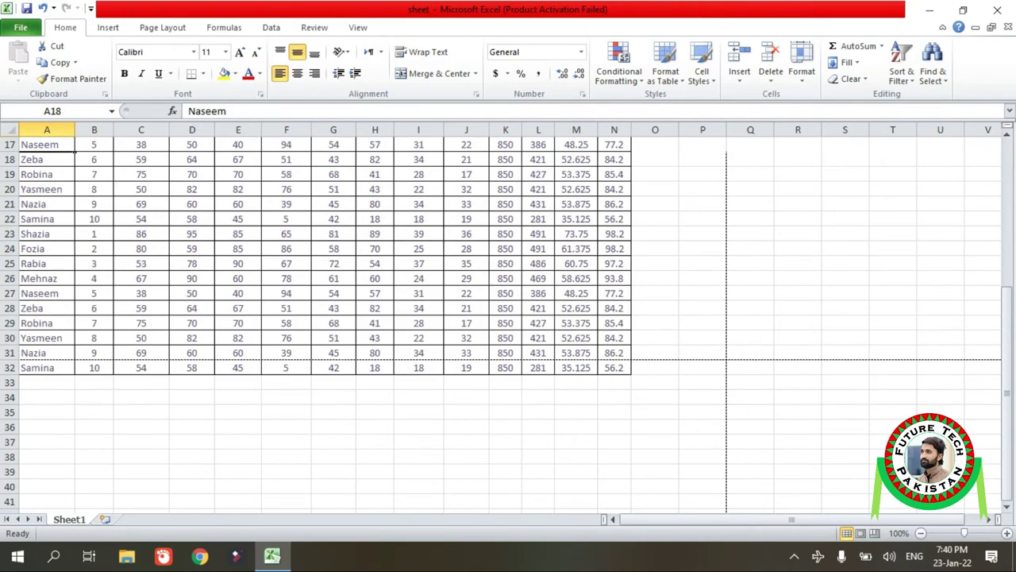
pyautogui.press('Up')
pyautogui.press('Up')
pyautogui.press('Up')
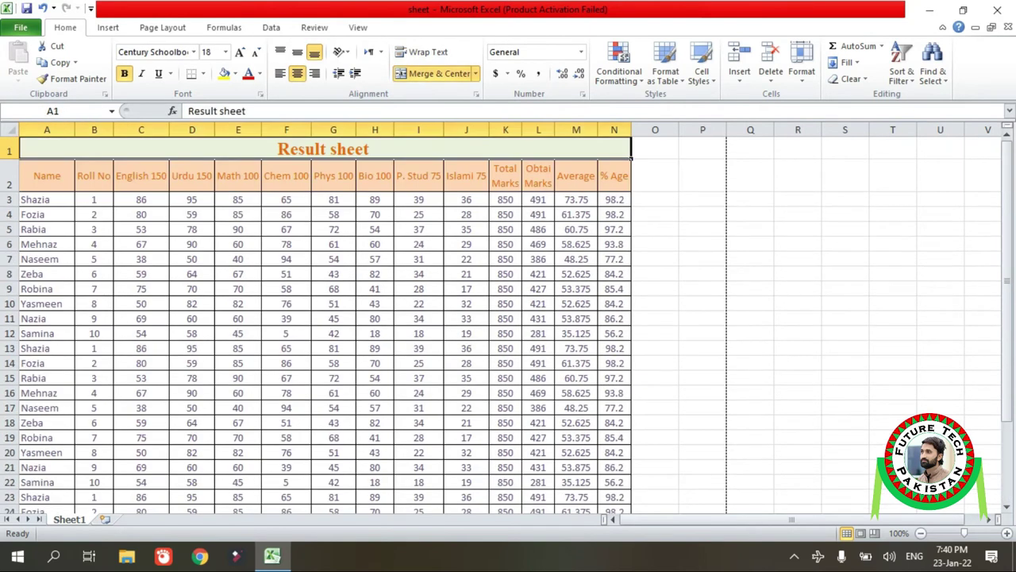
# Preview the 2-page printout, confirming only the last student row spills onto page 2
pyautogui.hotkey('ctrl', 'p')
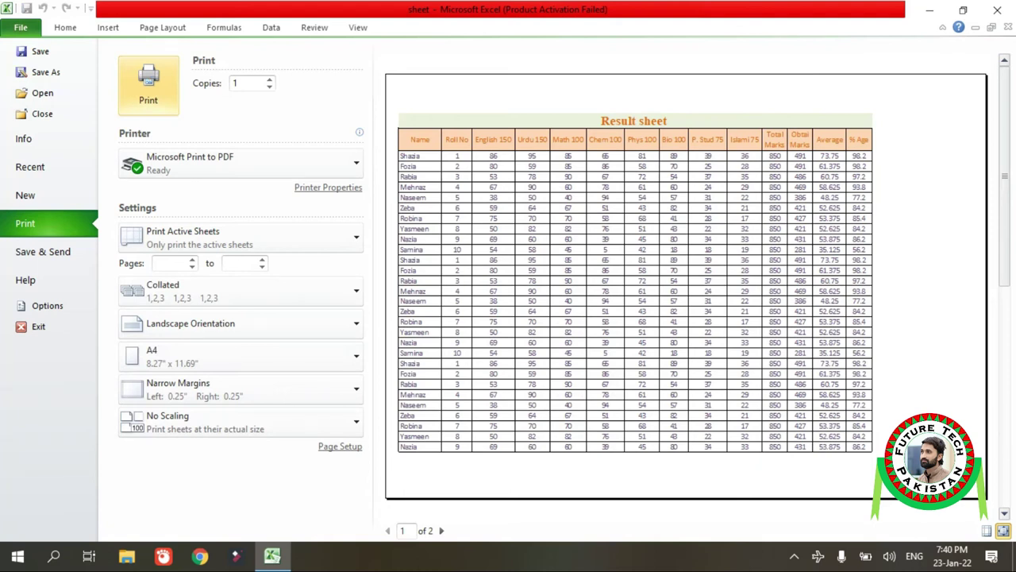
pyautogui.click(441, 531)
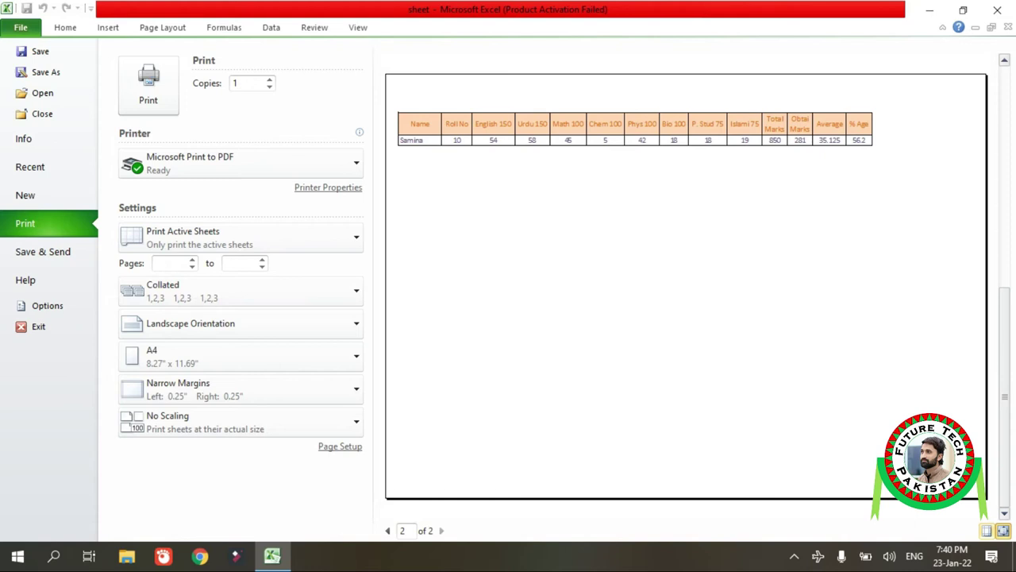
pyautogui.press('Escape')
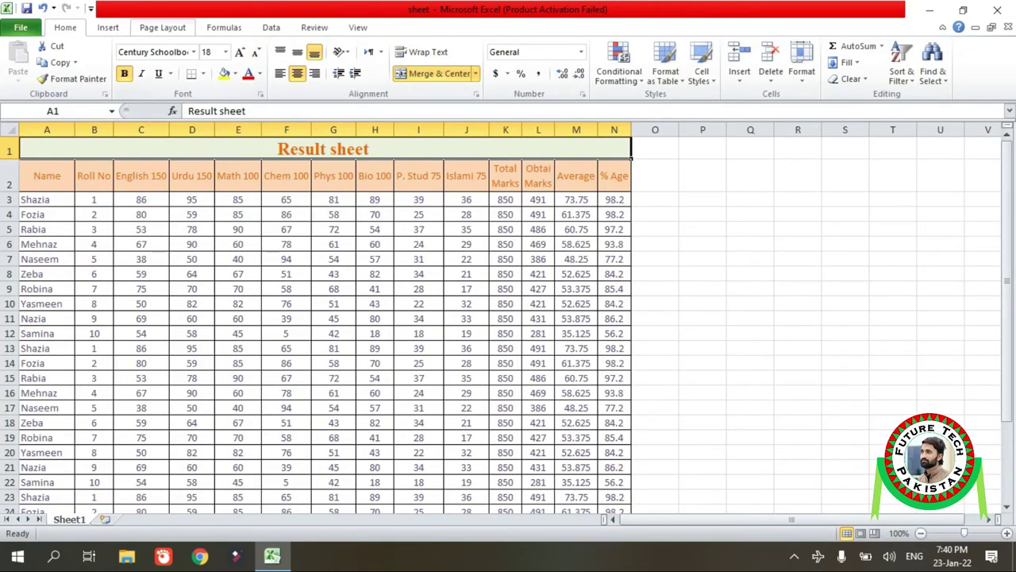
# Set the print scale to 95% and confirm the landscape table fits one page
pyautogui.click(108, 27)
pyautogui.click(162, 27)
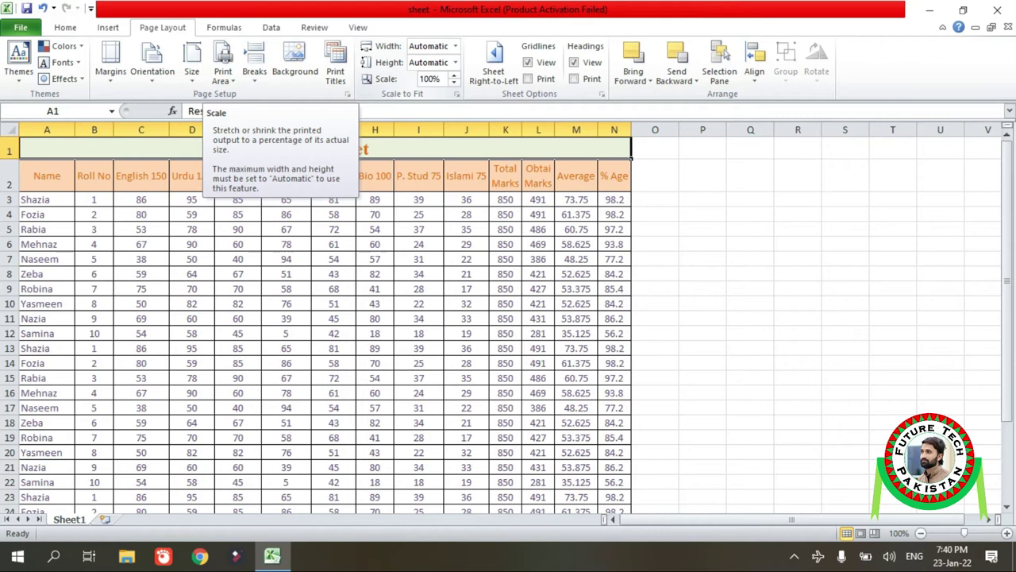
pyautogui.click(453, 83)
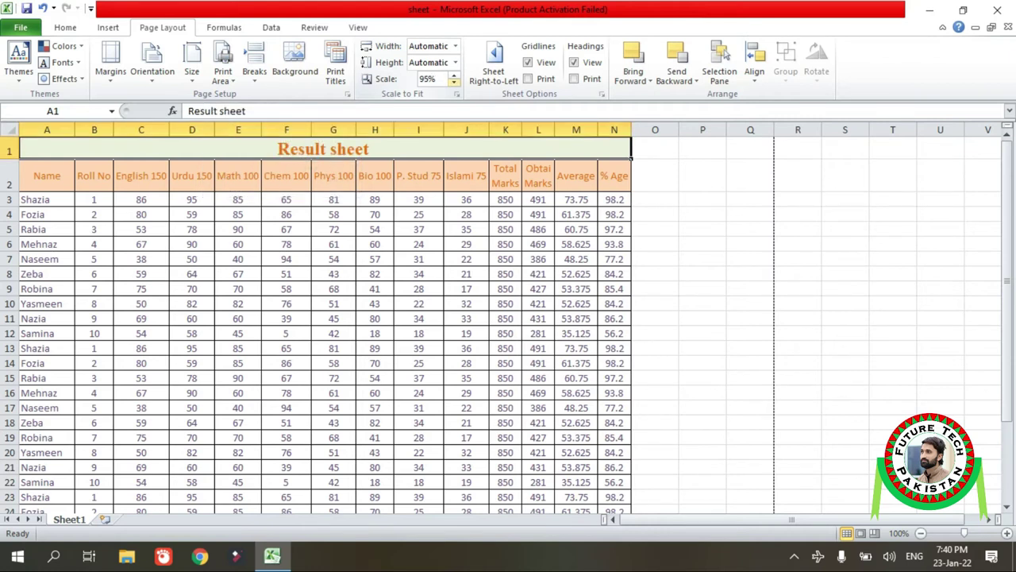
pyautogui.hotkey('ctrl', 'p')
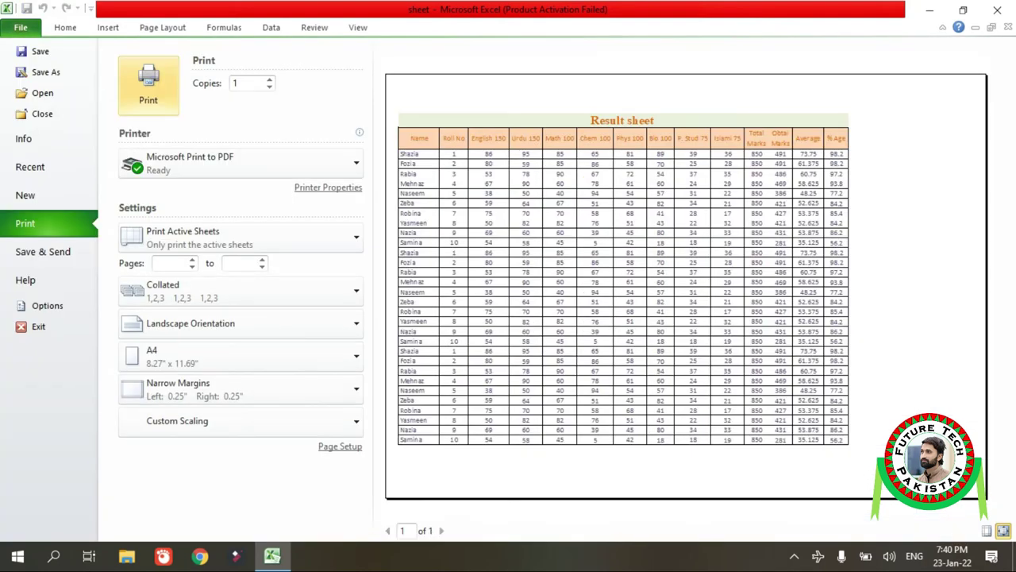
pyautogui.press('Escape')
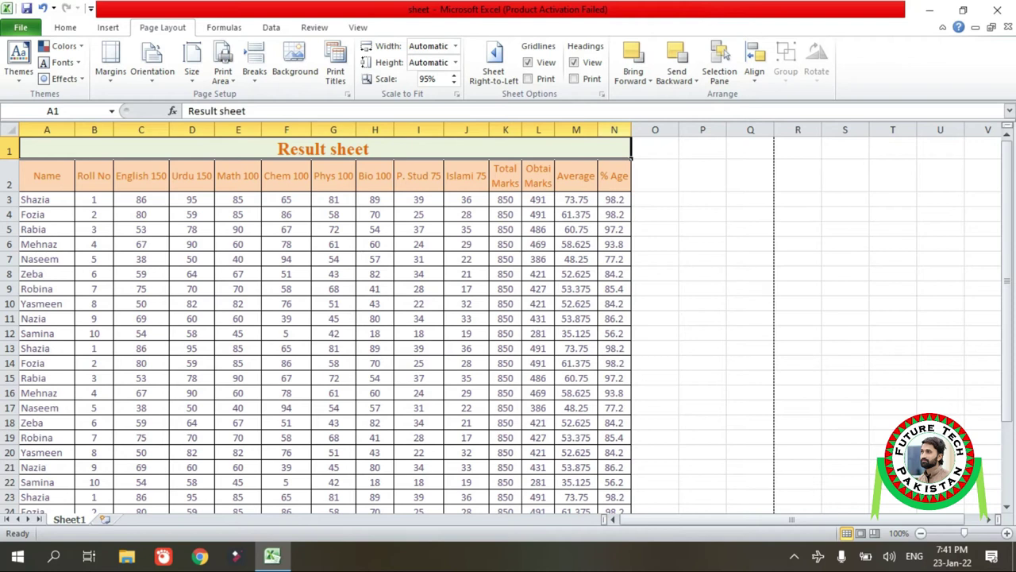
pyautogui.click(614, 176)
pyautogui.hotkey('ctrl', 'shift', 'Down')
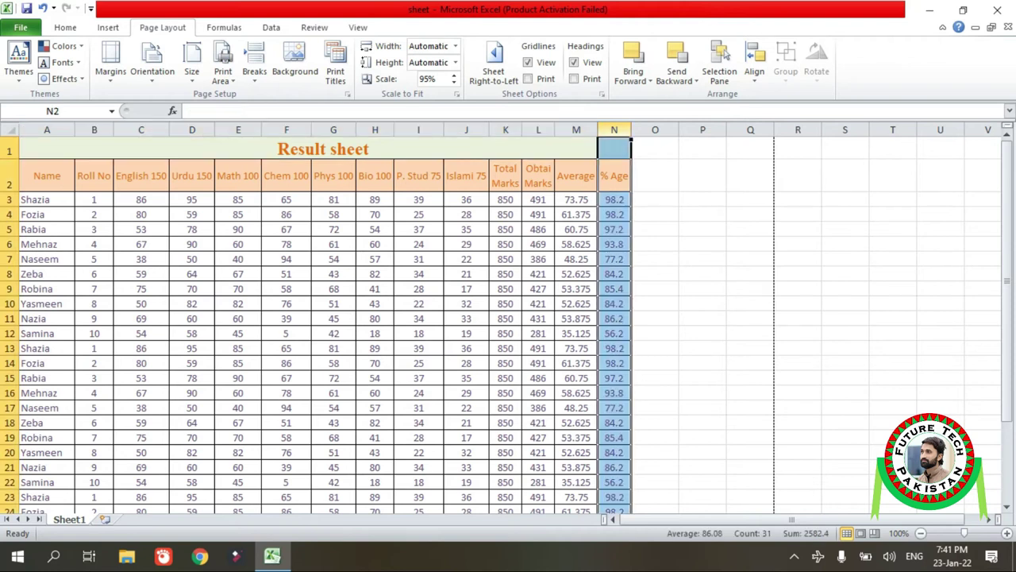
pyautogui.hotkey('ctrl', 'a')
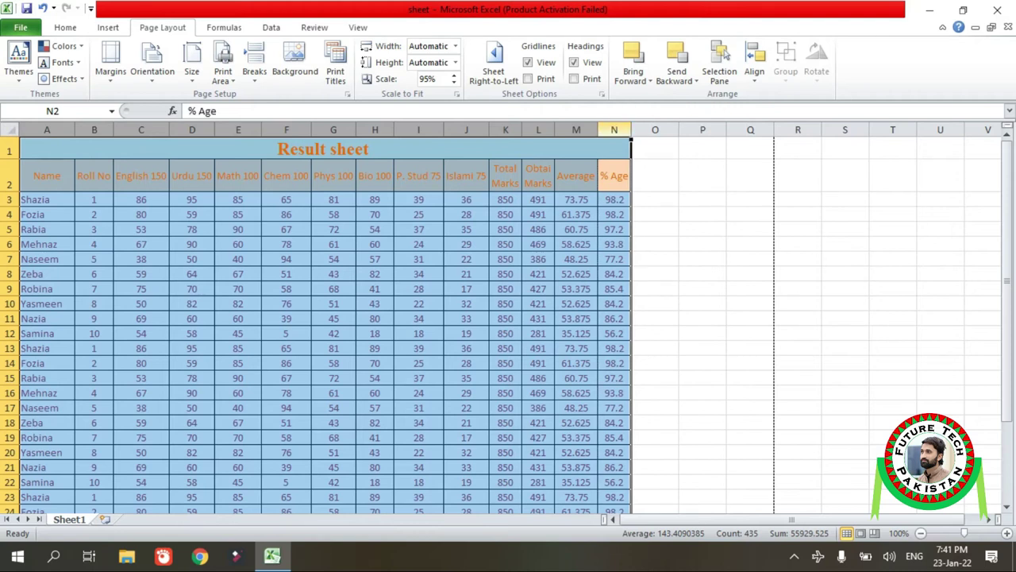
pyautogui.hotkey('ctrl', 'space')
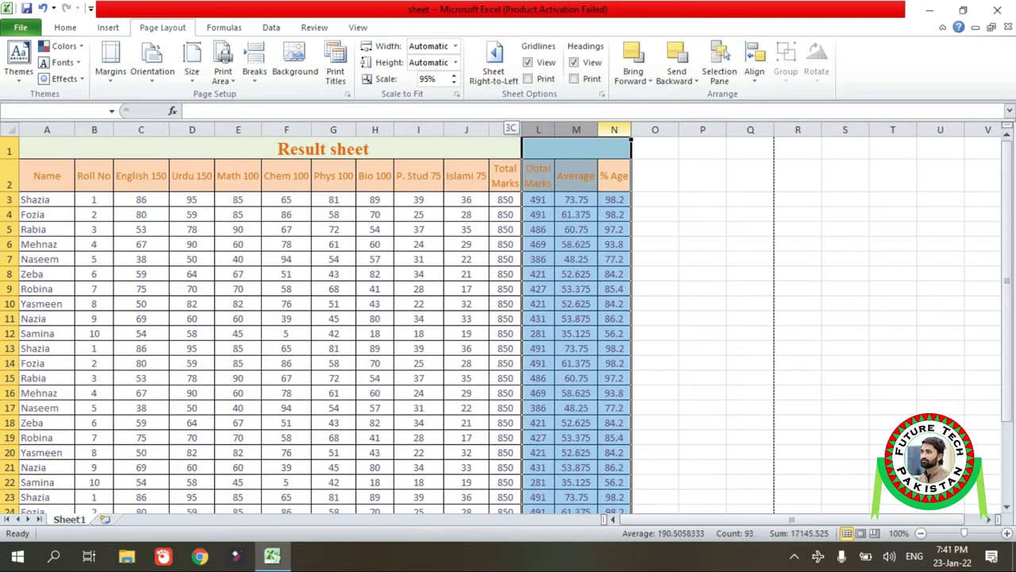
pyautogui.moveTo(614, 130); pyautogui.dragTo(429, 129)
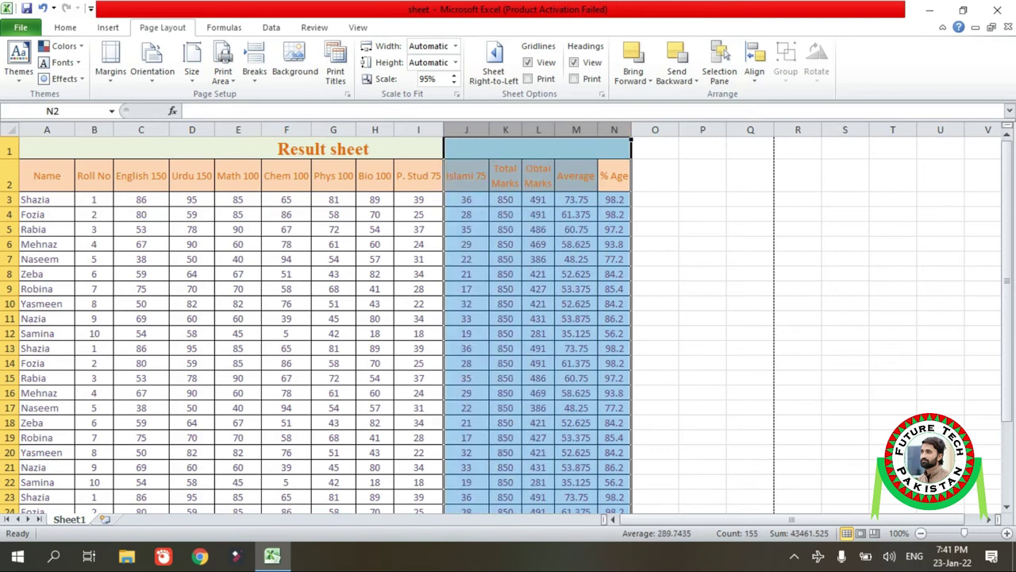
pyautogui.click(65, 27)
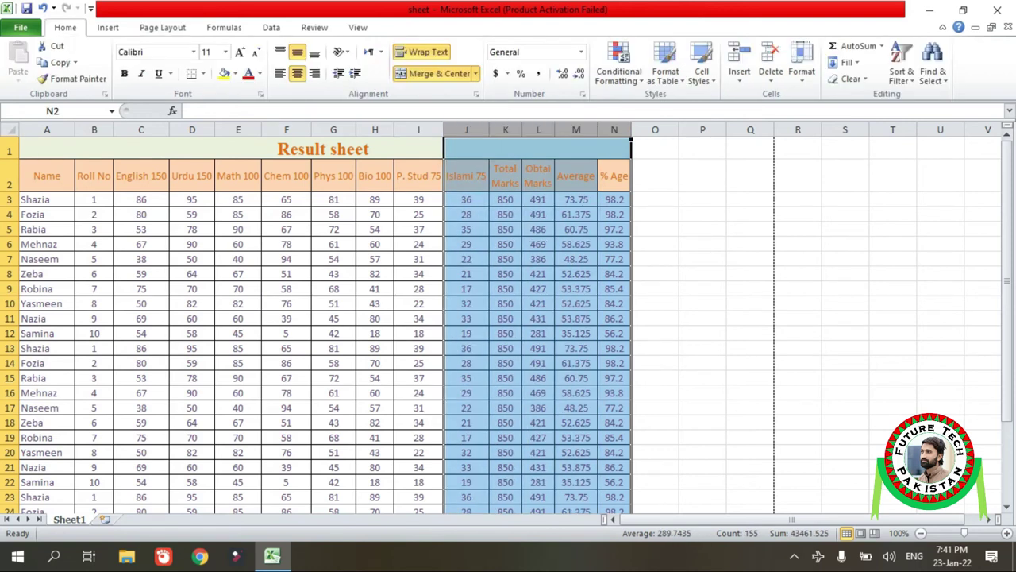
pyautogui.click(802, 68)
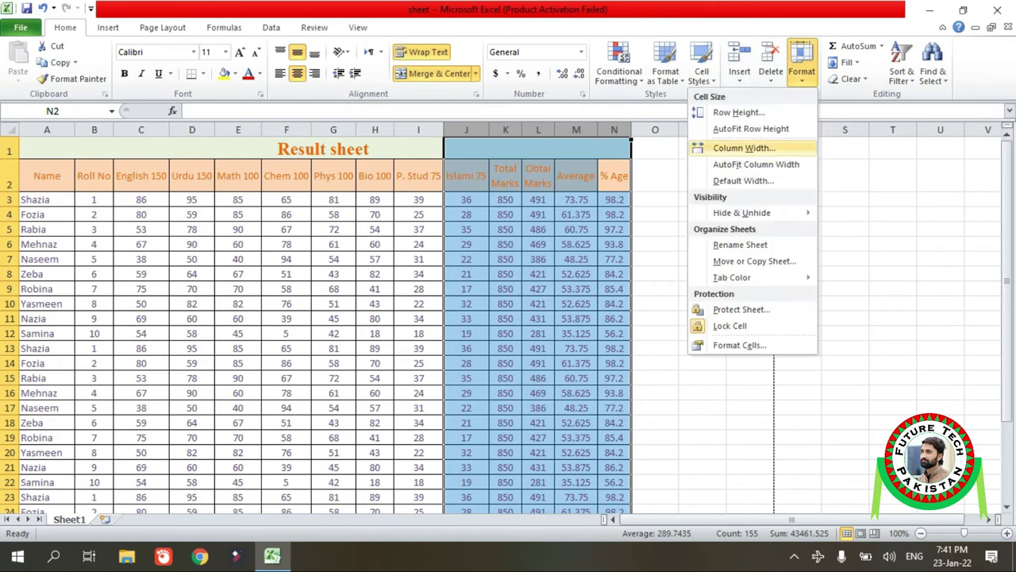
pyautogui.click(744, 148)
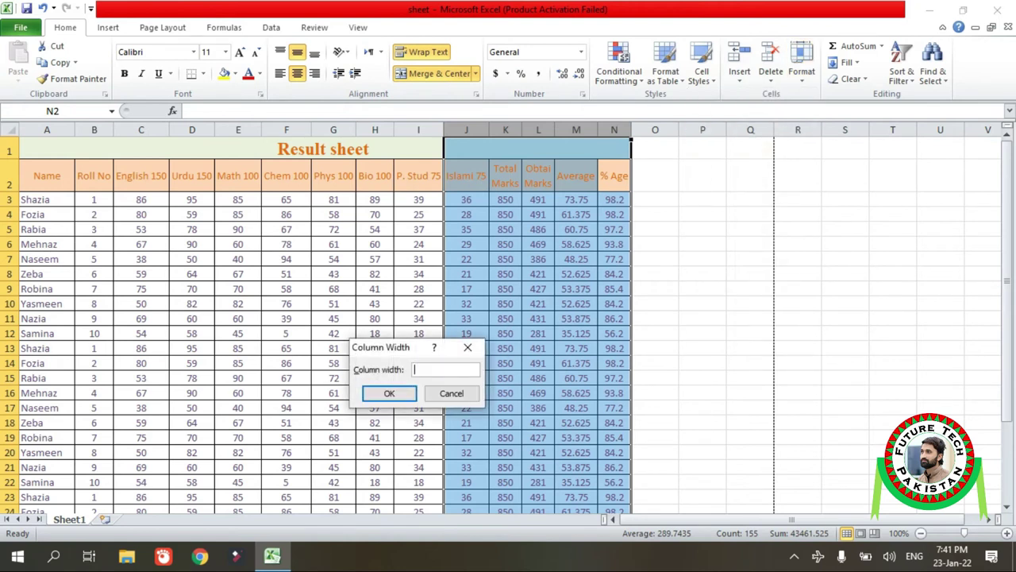
pyautogui.write('10')
pyautogui.press('Return')
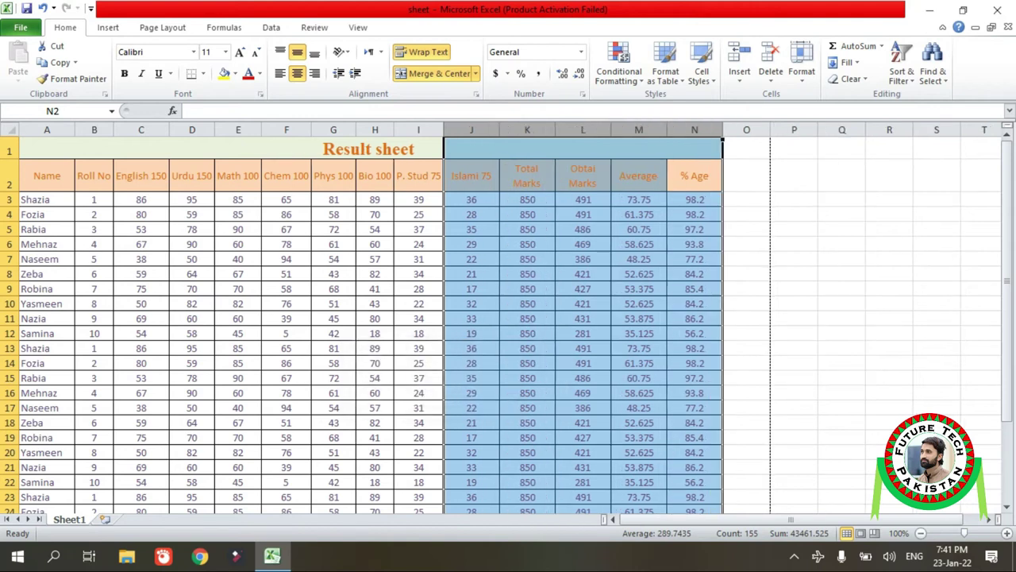
pyautogui.hotkey('ctrl', 'p')
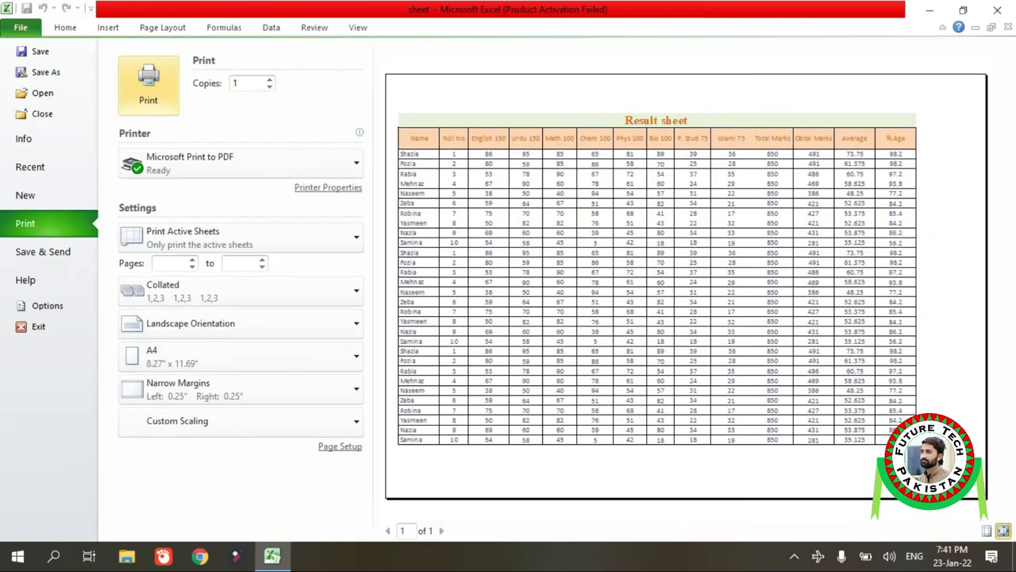
pyautogui.press('Escape')
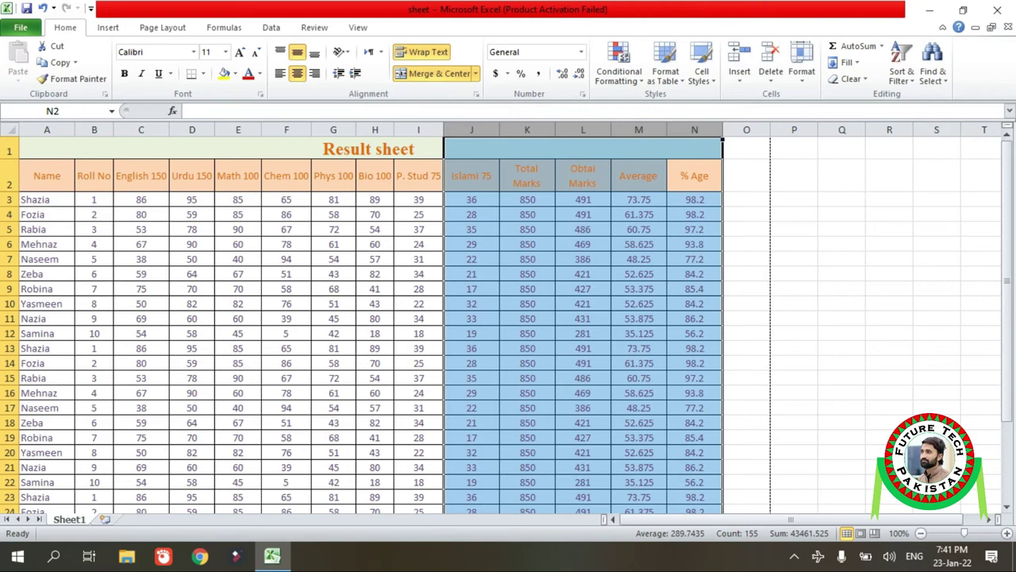
# Select cell K6, then toggle Sheet Right-to-Left on and back to left-to-right
pyautogui.click(162, 27)
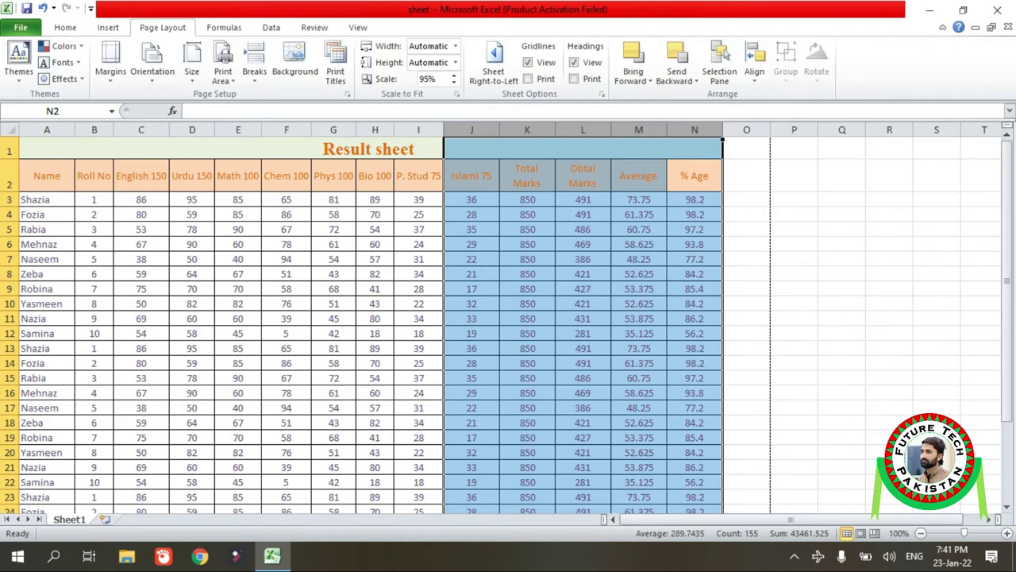
pyautogui.click(527, 244)
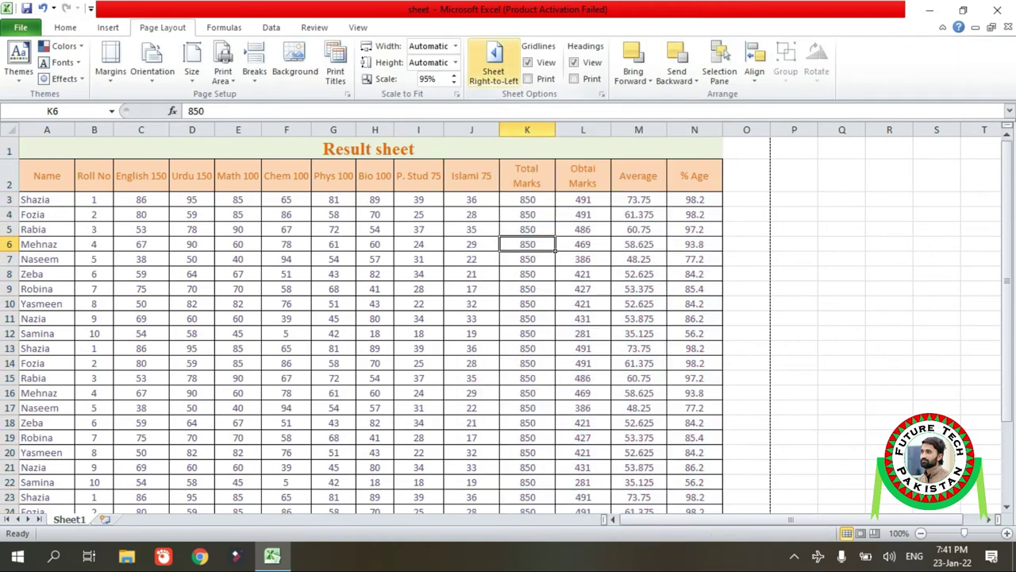
pyautogui.click(493, 63)
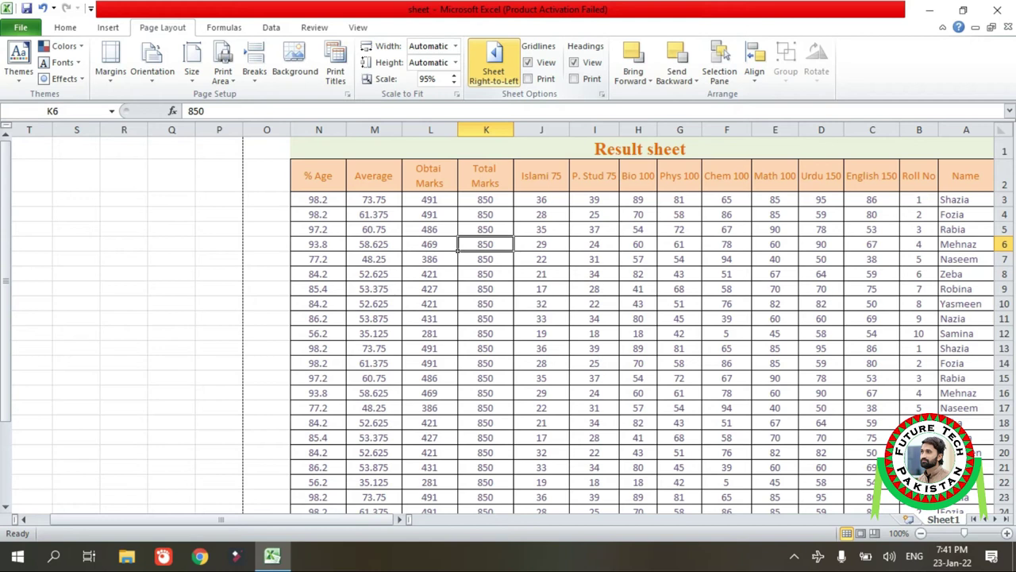
pyautogui.click(493, 63)
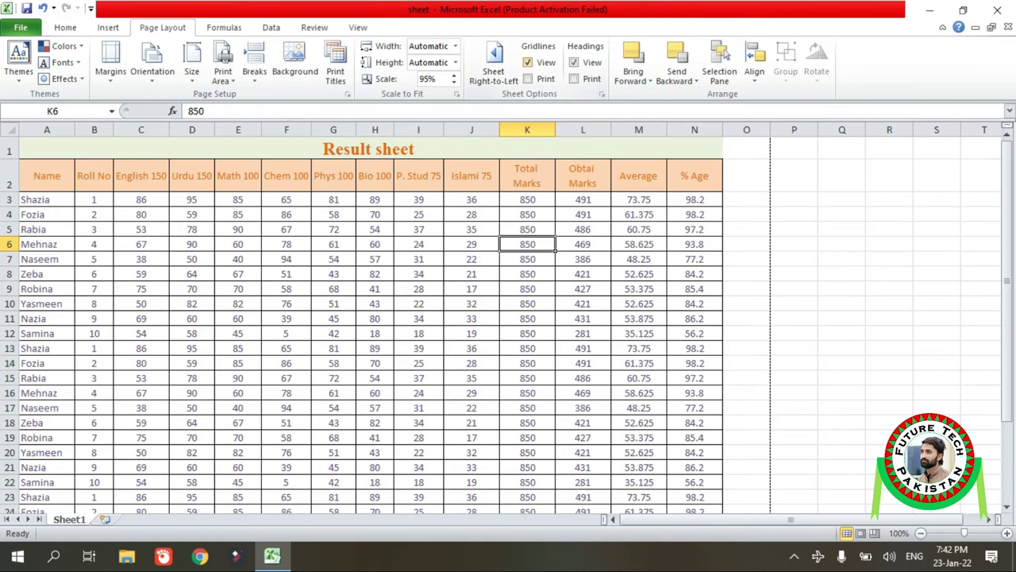
# Hide and restore the on-screen gridlines twice
pyautogui.click(528, 62)
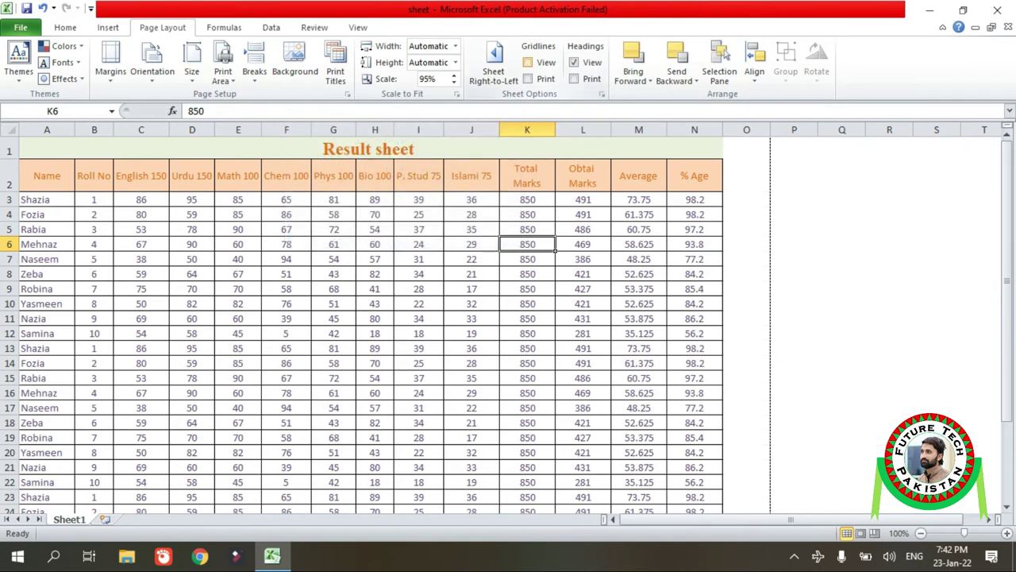
pyautogui.click(528, 62)
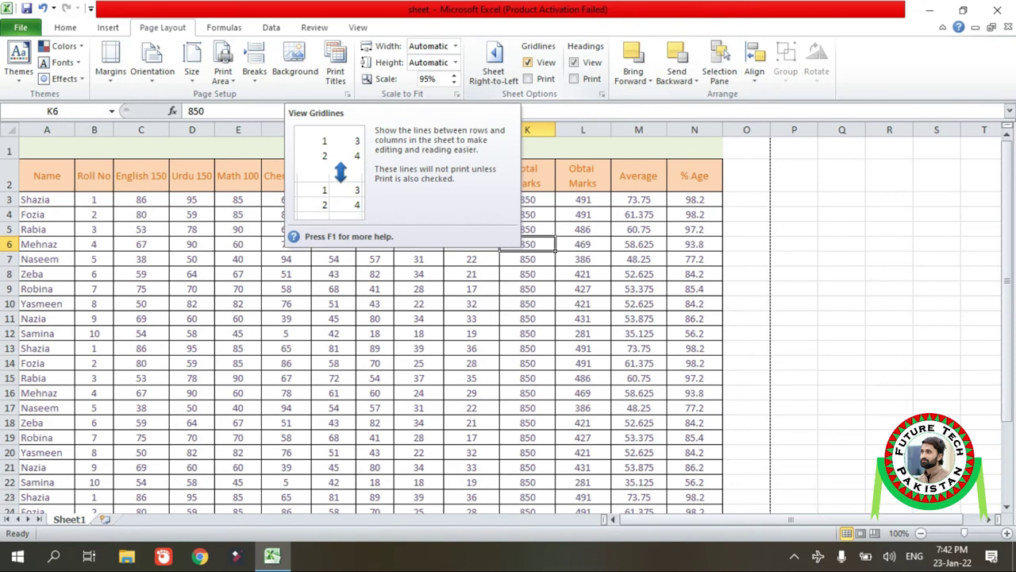
pyautogui.click(528, 62)
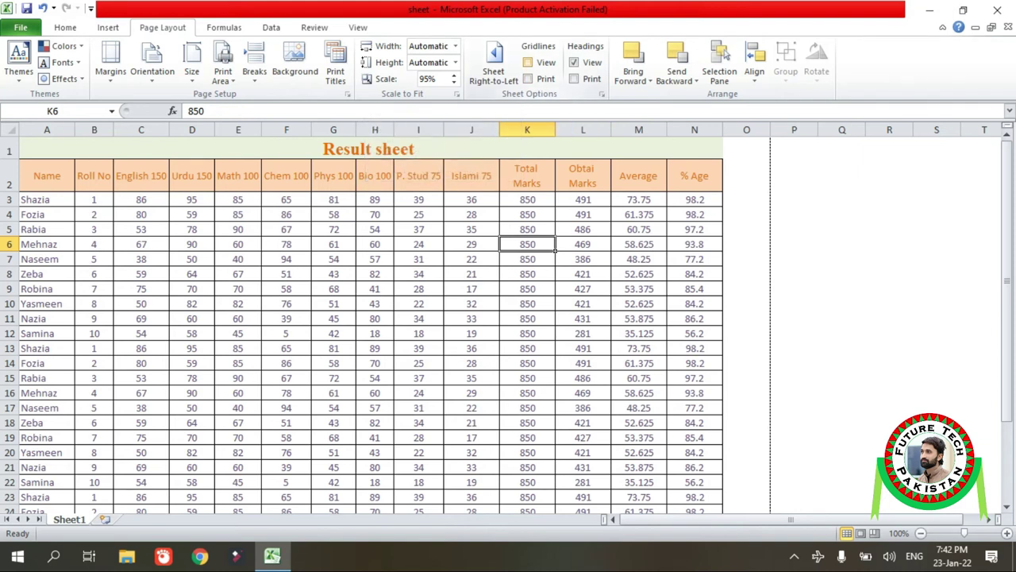
pyautogui.click(528, 61)
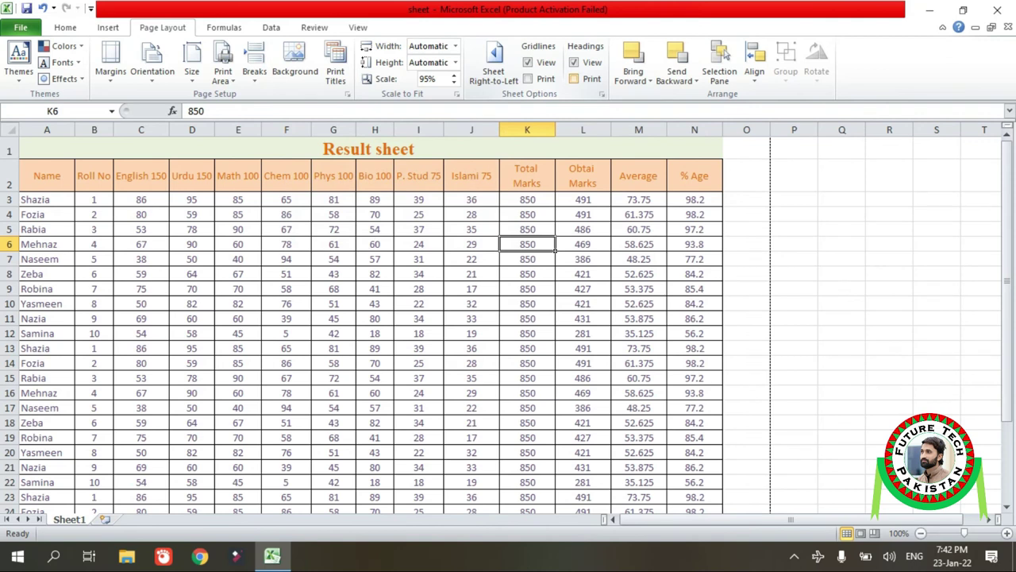
# Hide and restore the row and column headings, then preview the Result sheet printout
pyautogui.click(573, 61)
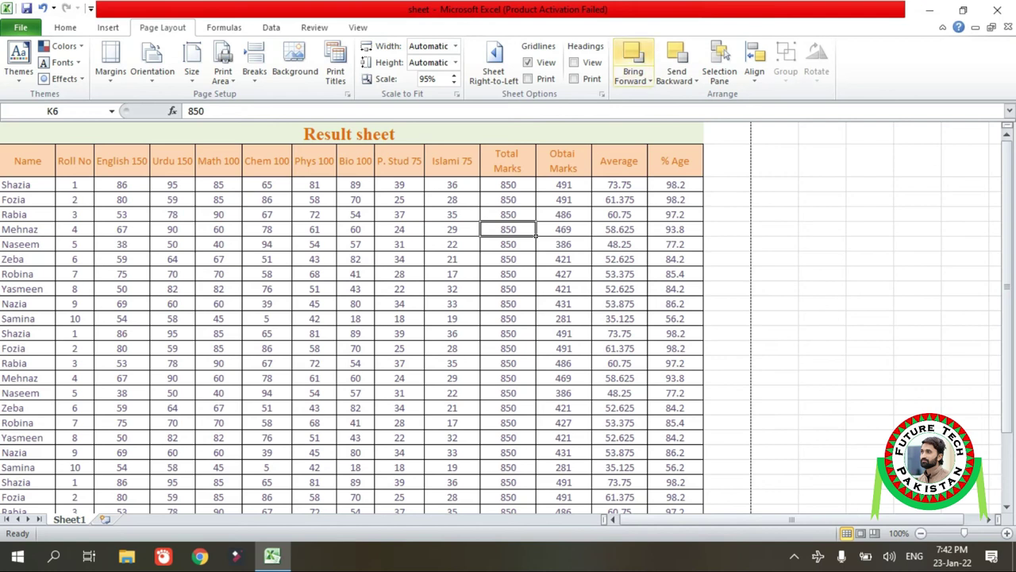
pyautogui.click(573, 62)
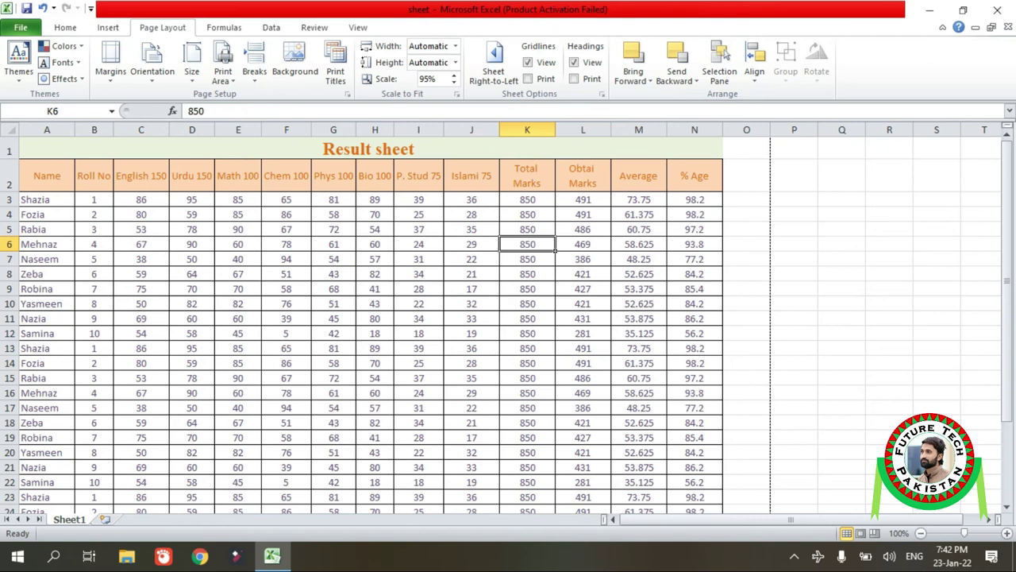
pyautogui.hotkey('ctrl', 'p')
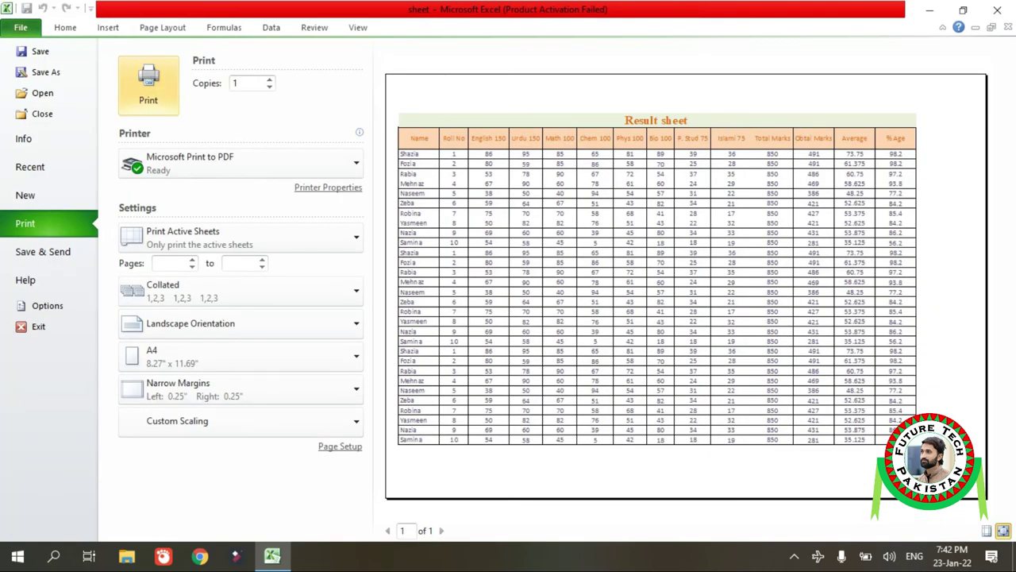
# Set row and column headings to print and confirm them in the print preview
pyautogui.press('Escape')
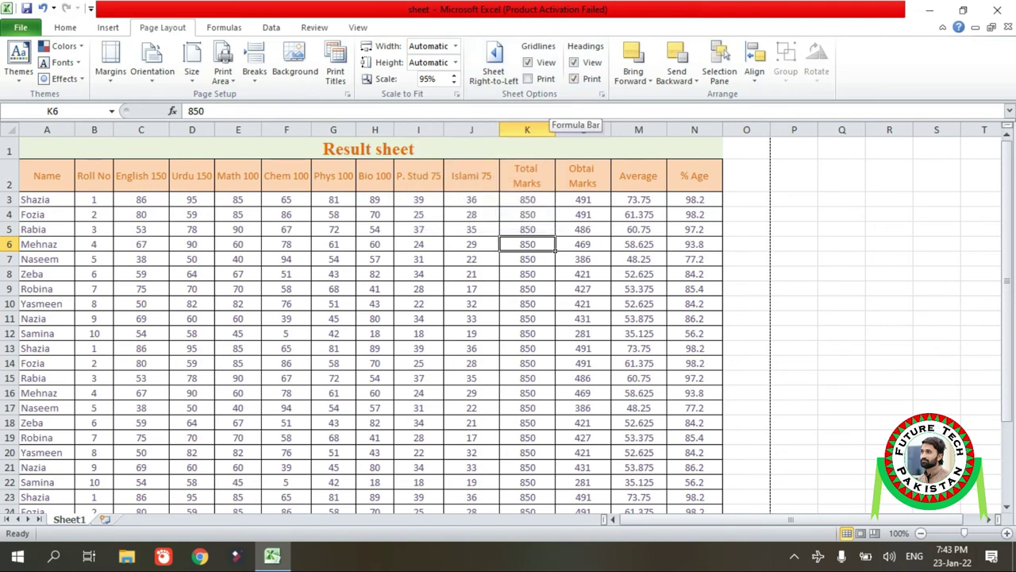
pyautogui.hotkey('ctrl', 'p')
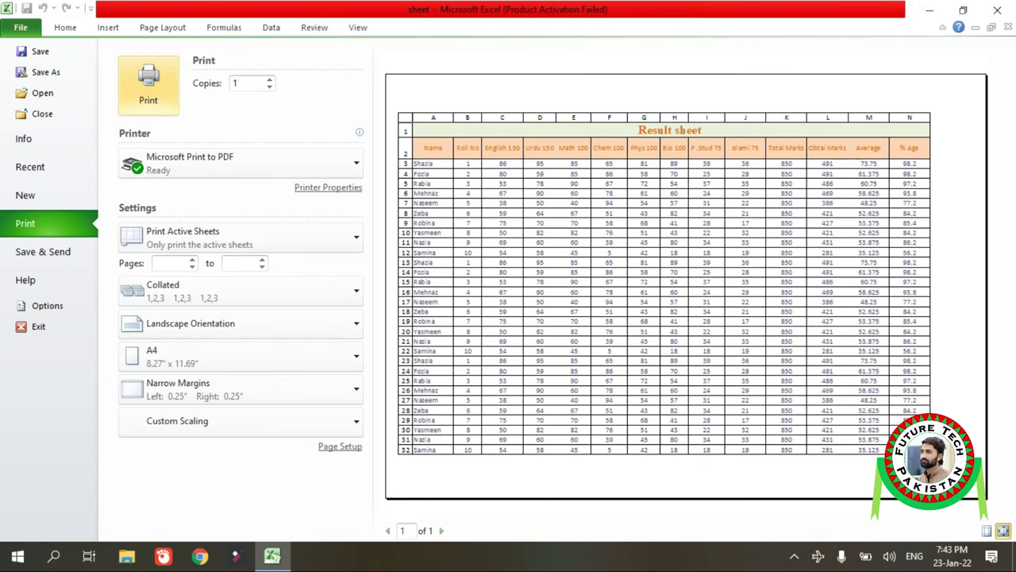
# Enter a name in cell O16 and preview how it prints
pyautogui.press('Escape')
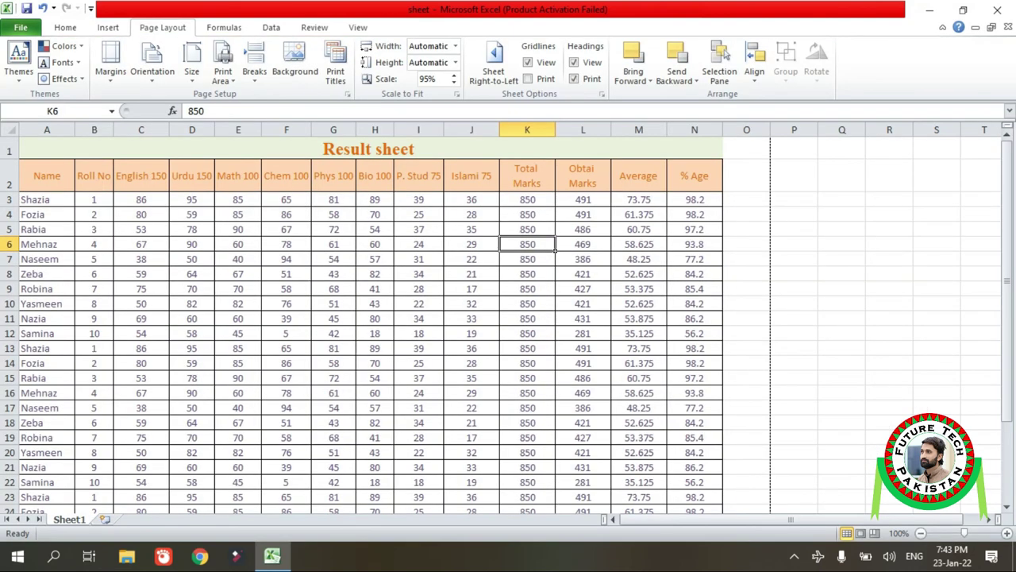
pyautogui.click(747, 393)
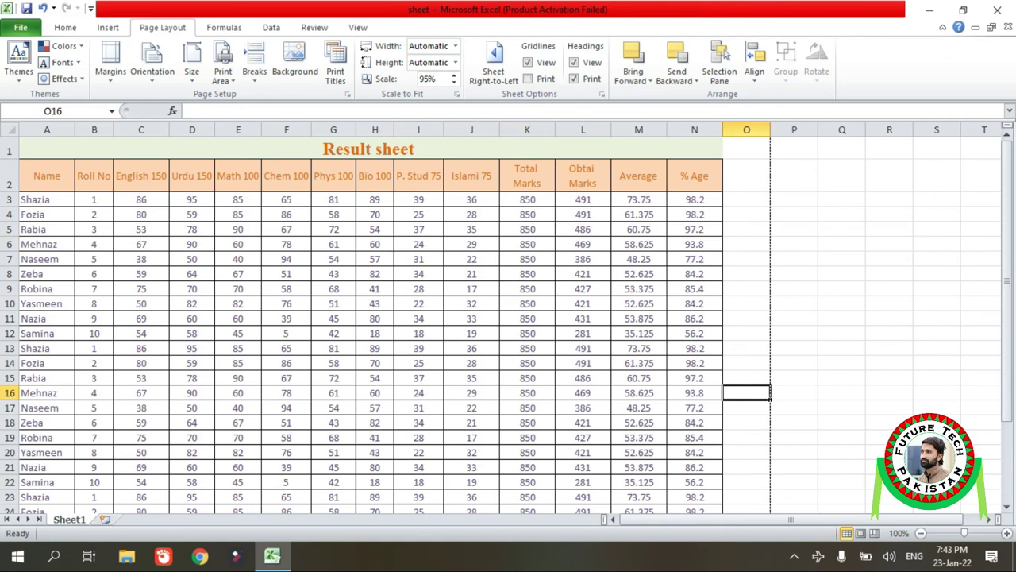
pyautogui.write('Pamj')
pyautogui.press('BackSpace')
pyautogui.press('BackSpace')
pyautogui.press('BackSpace')
pyautogui.press('BackSpace')
pyautogui.write('Umar')
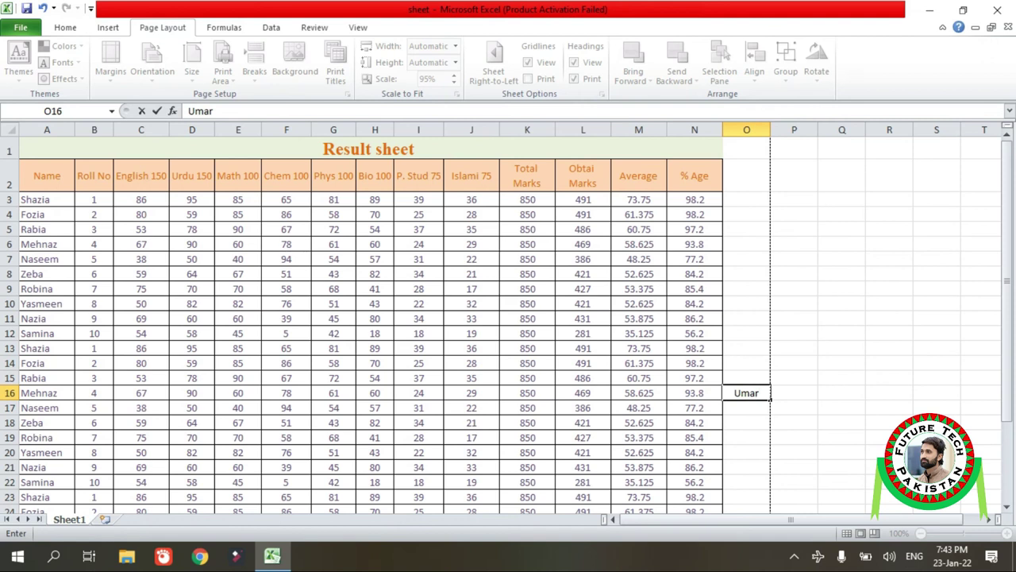
pyautogui.press('Return')
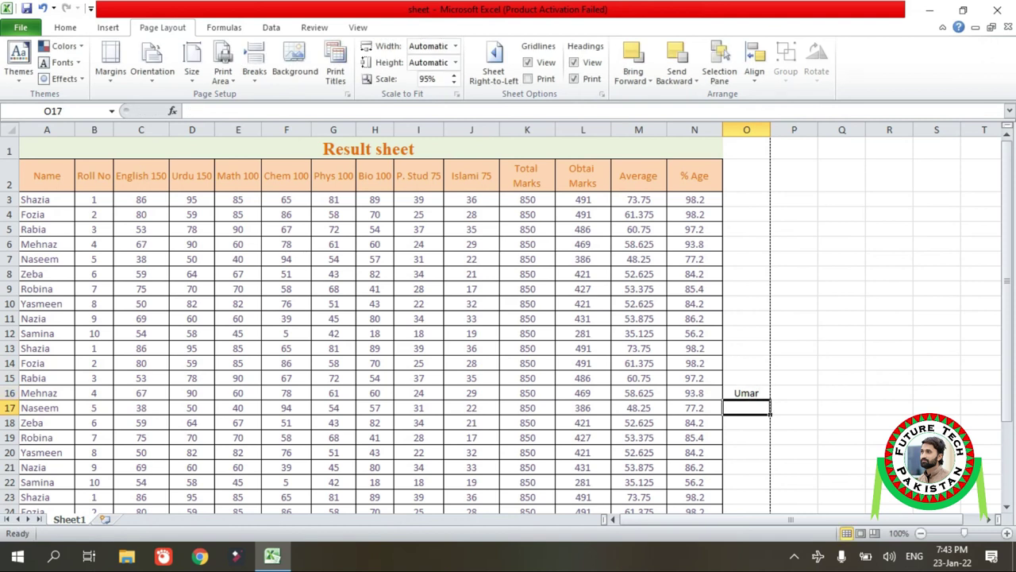
pyautogui.hotkey('ctrl', 'p')
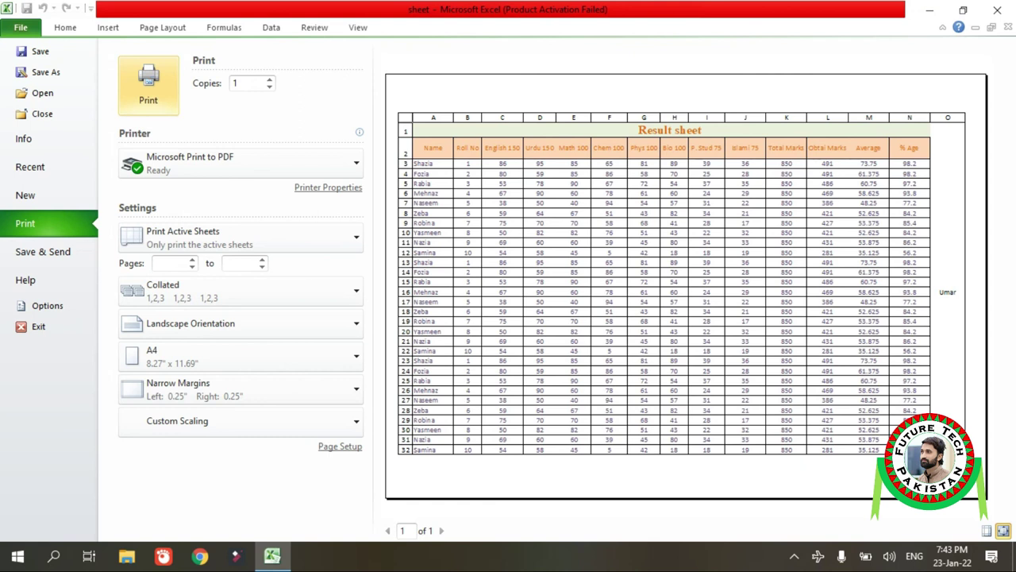
# Set gridlines to print and check them in the print preview
pyautogui.press('Escape')
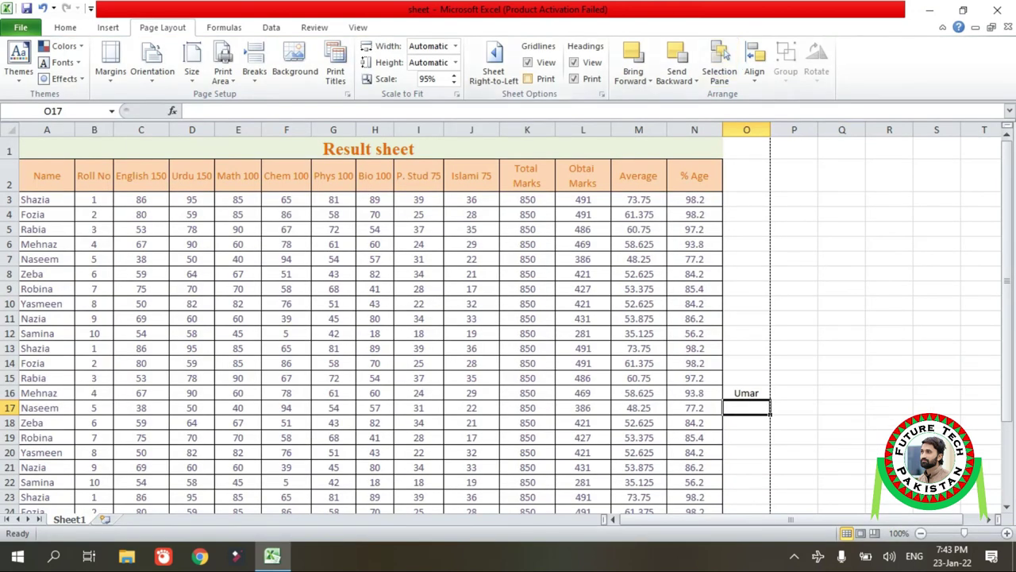
pyautogui.click(527, 79)
pyautogui.hotkey('ctrl', 'p')
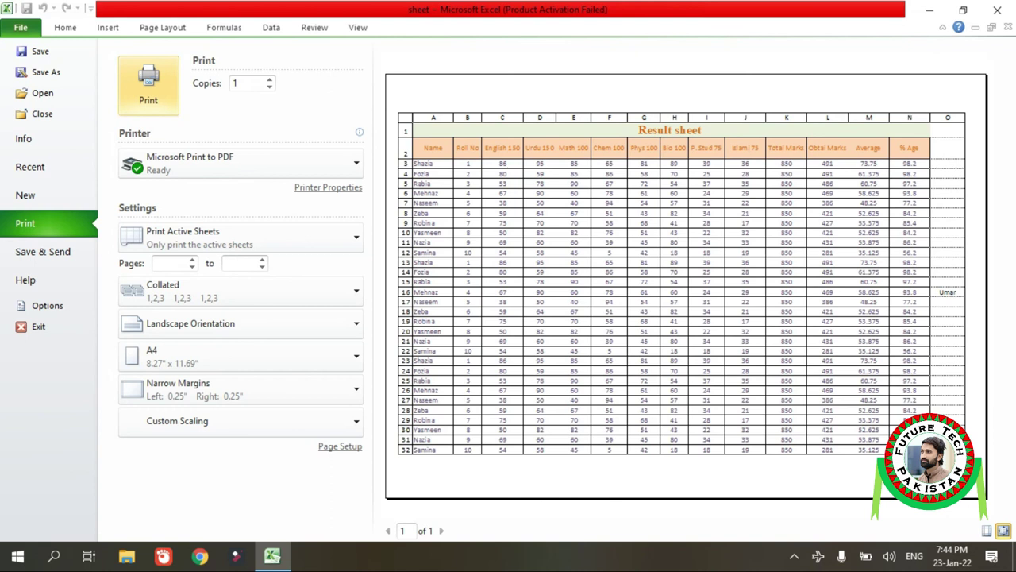
# Stop gridlines and row/column headings from printing, then confirm the plain table in preview
pyautogui.press('Escape')
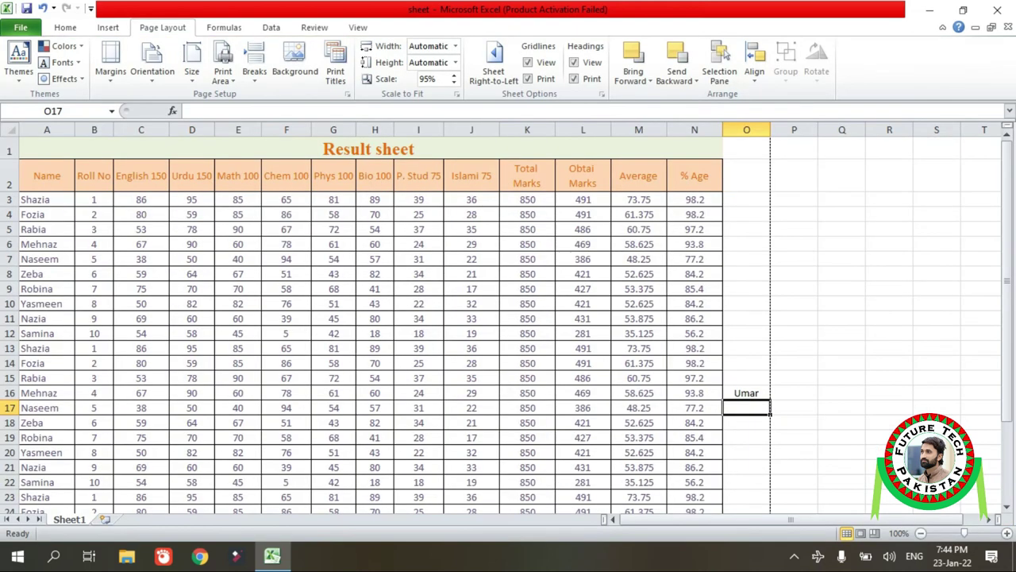
pyautogui.click(528, 78)
pyautogui.click(574, 79)
pyautogui.hotkey('ctrl', 'p')
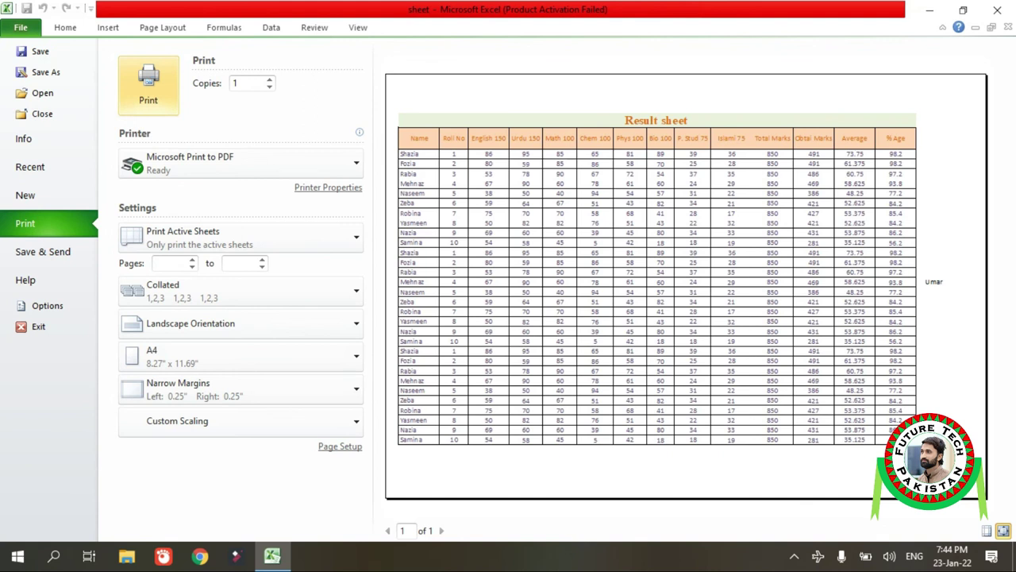
pyautogui.press('Escape')
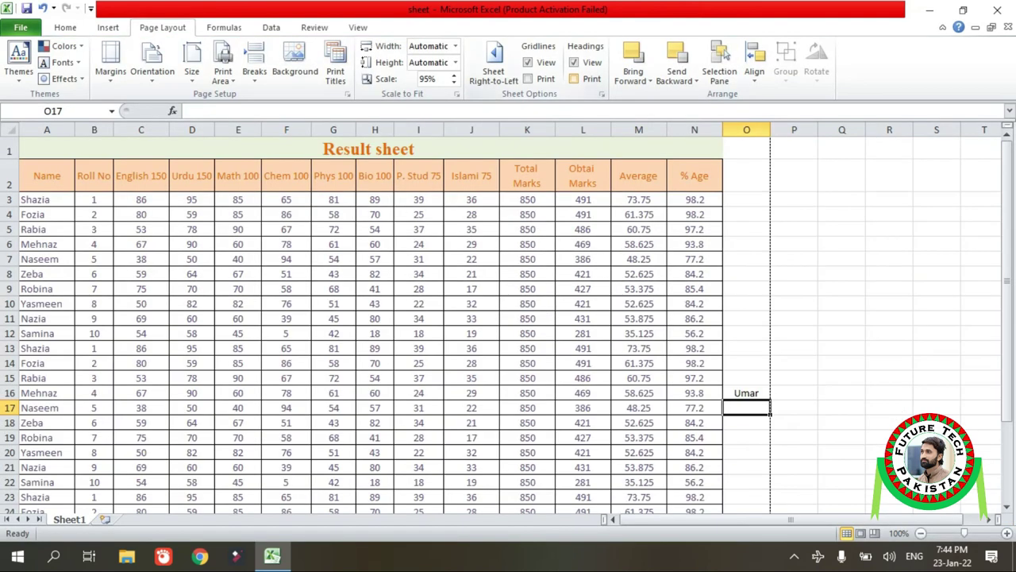